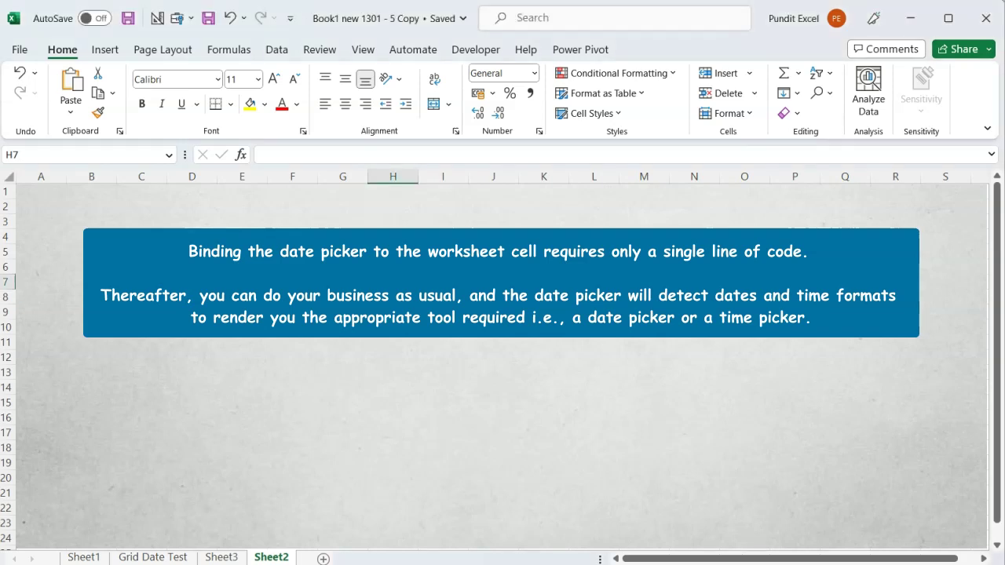
key("ctrl+a")
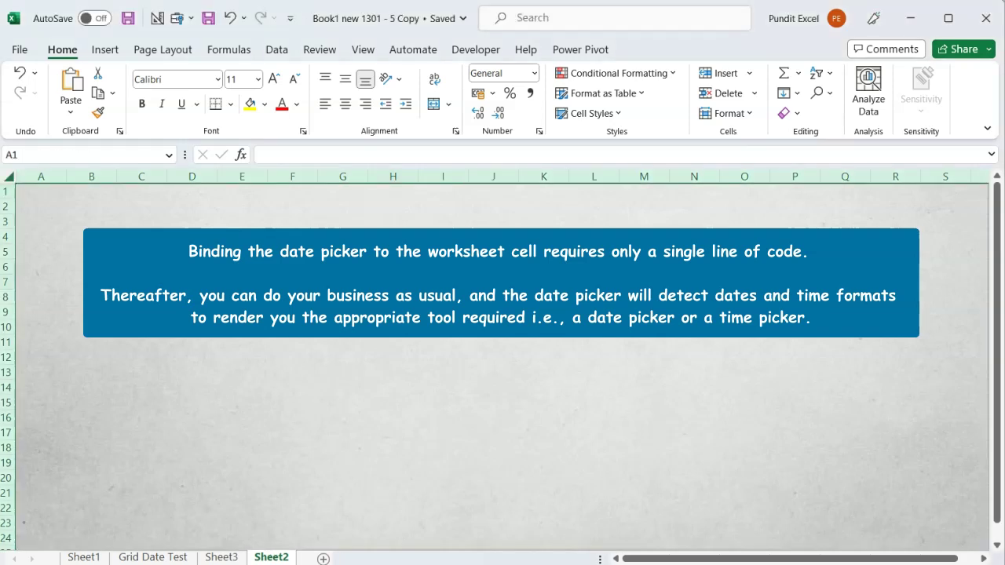
left_click(91, 221)
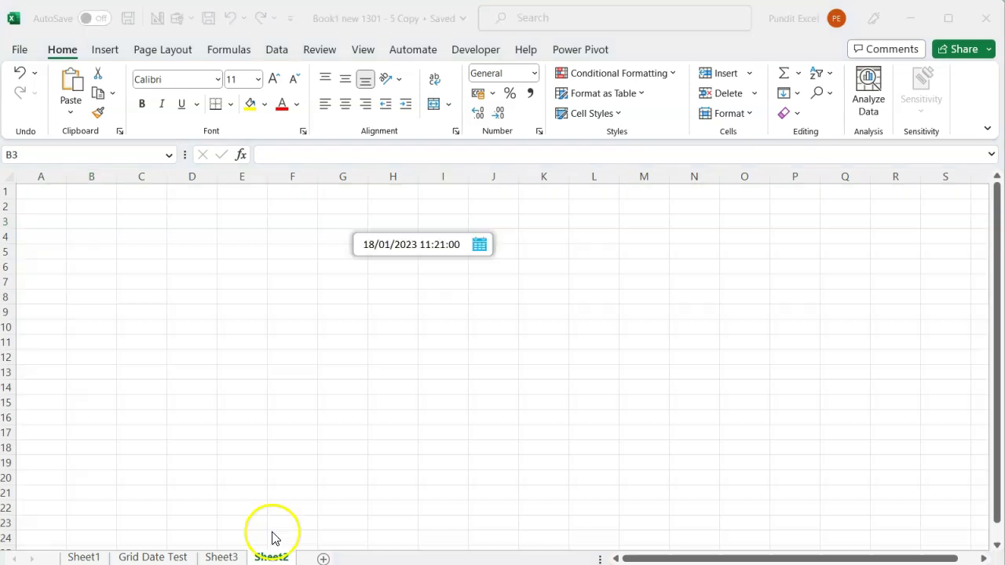
- Open the ThisWorkbook code module in the Visual Basic editor
left_click(280, 558)
right_click(280, 557)
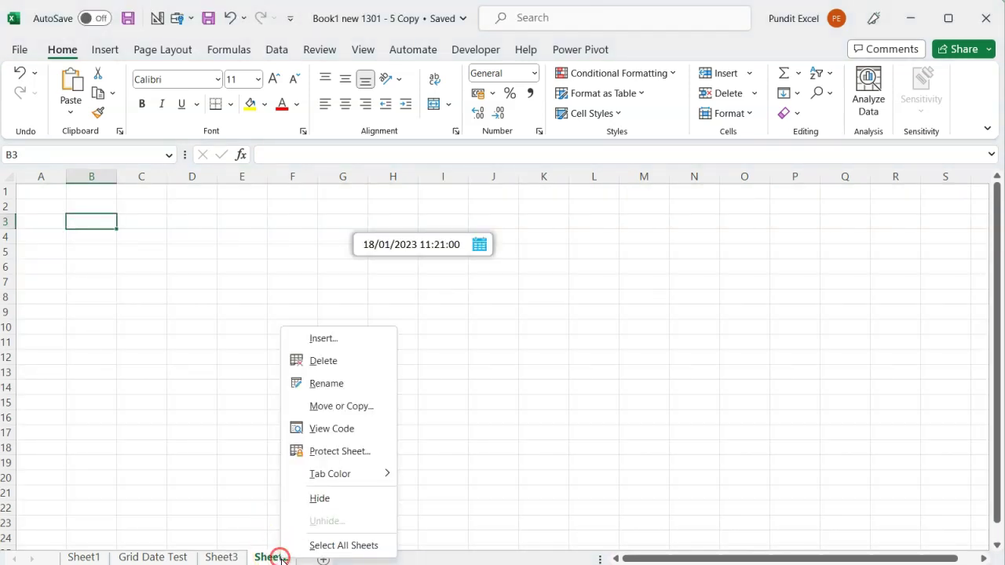
left_click(328, 429)
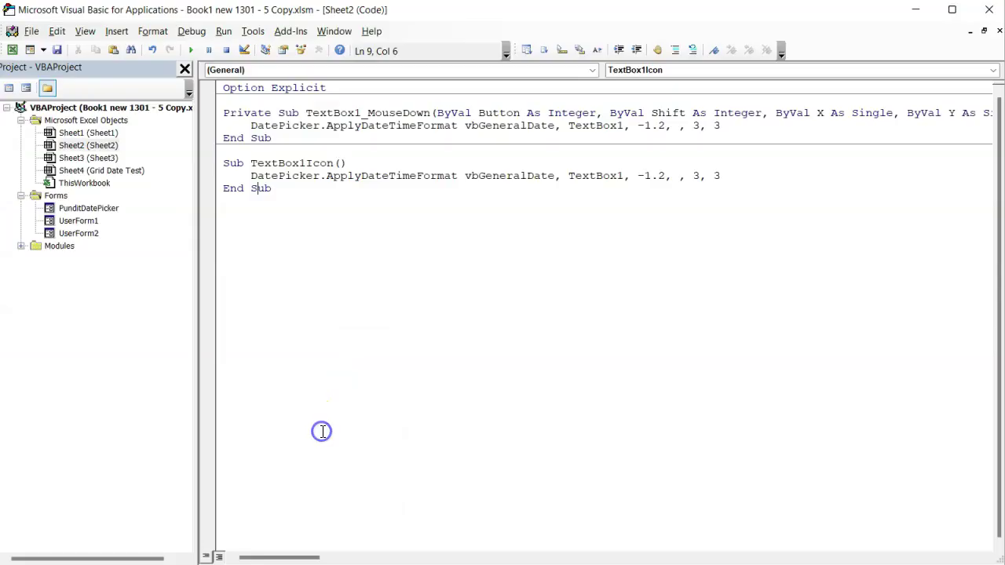
double_click(80, 187)
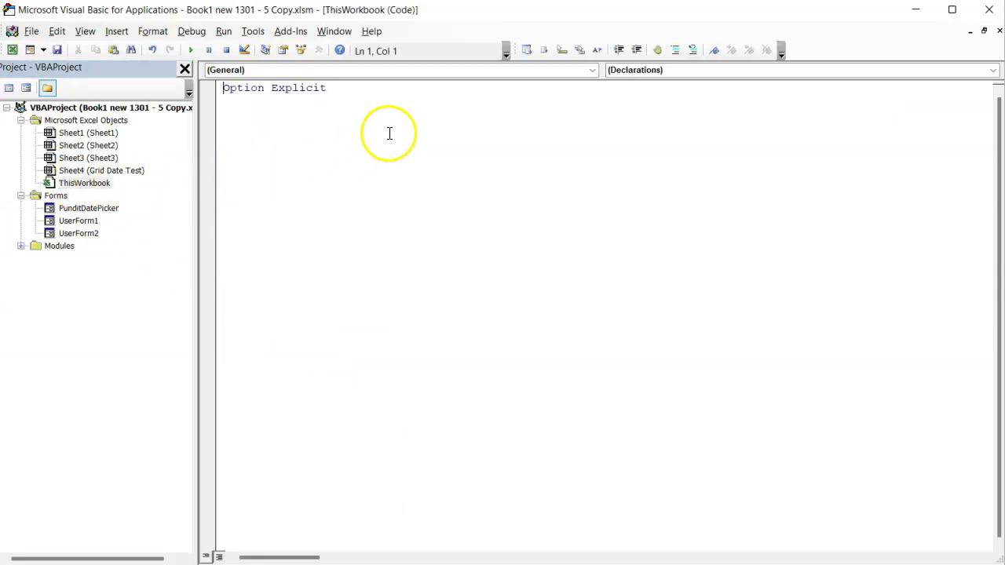
- Add a Workbook_SheetSelectionChange event procedure to ThisWorkbook and delete the empty Workbook_Open procedure
left_click(594, 71)
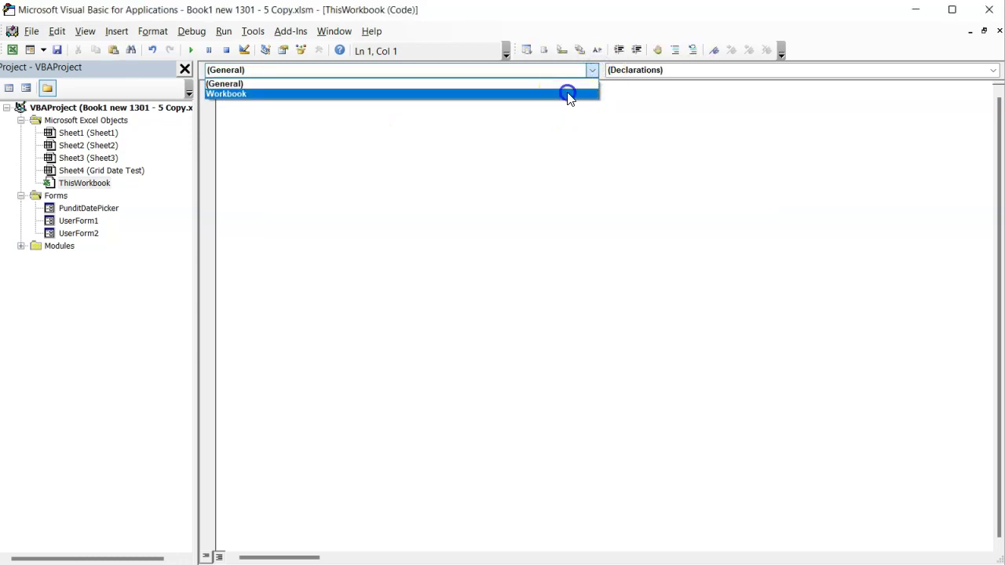
left_click(568, 95)
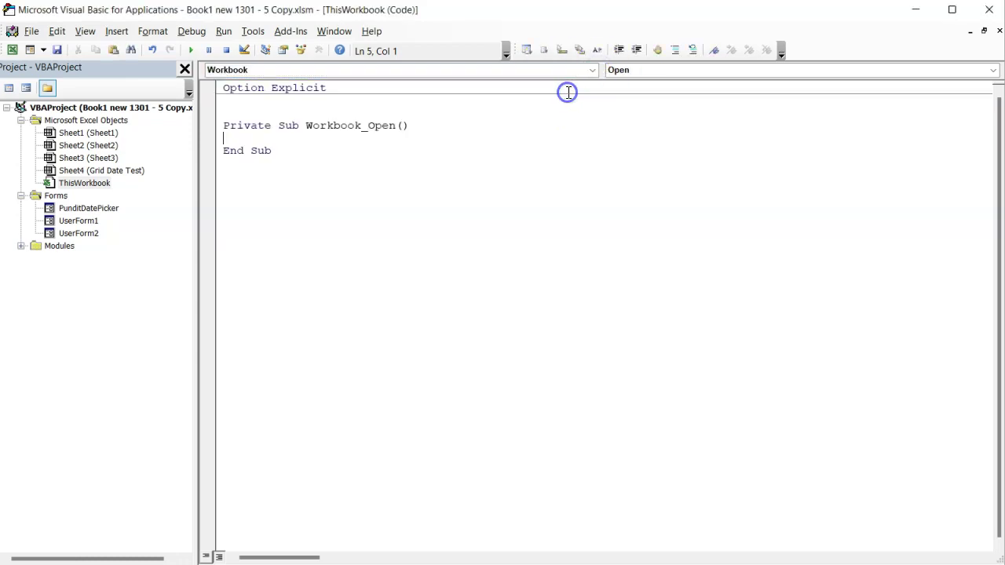
left_click(651, 71)
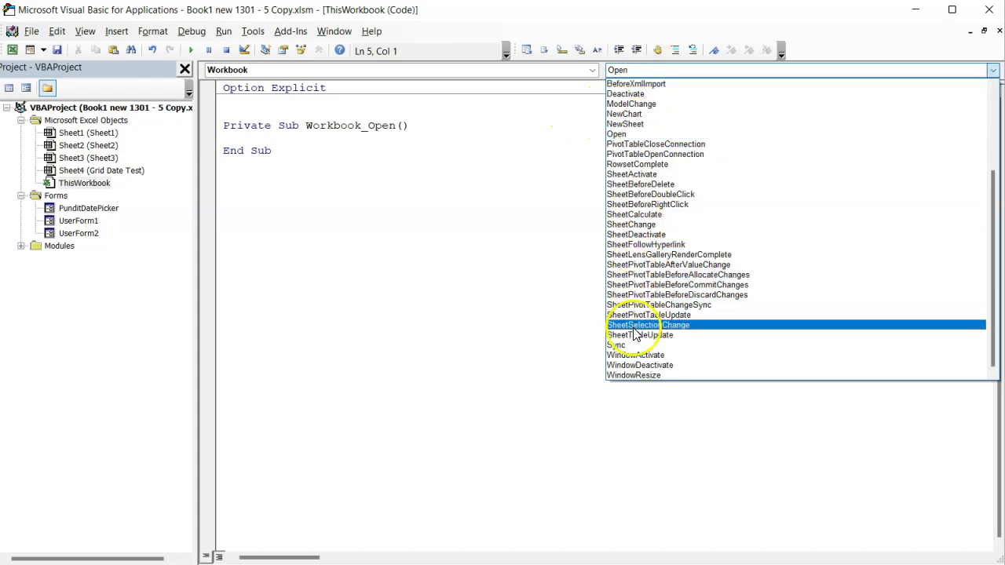
left_click(635, 325)
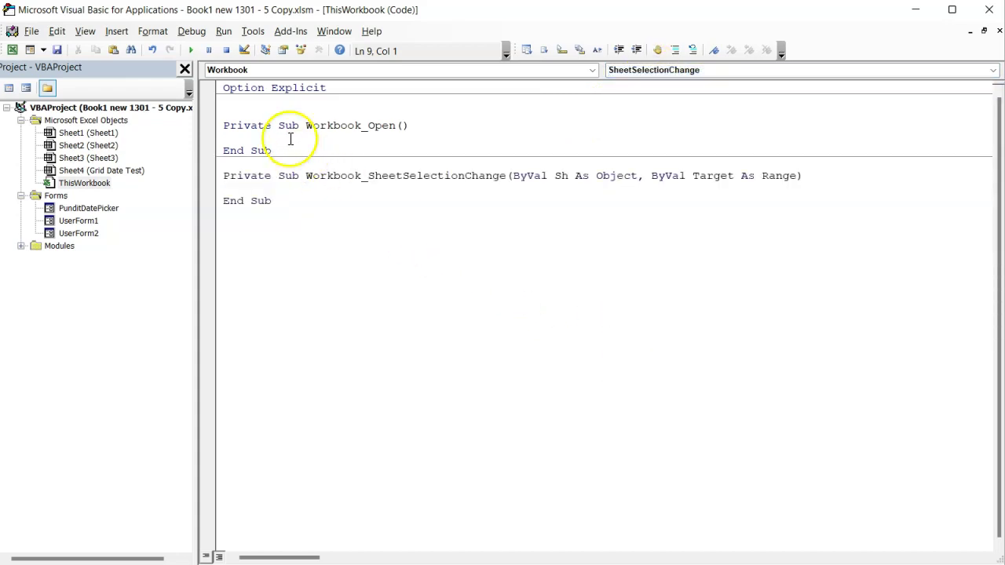
left_click_drag(274, 99, 299, 140)
key("Delete")
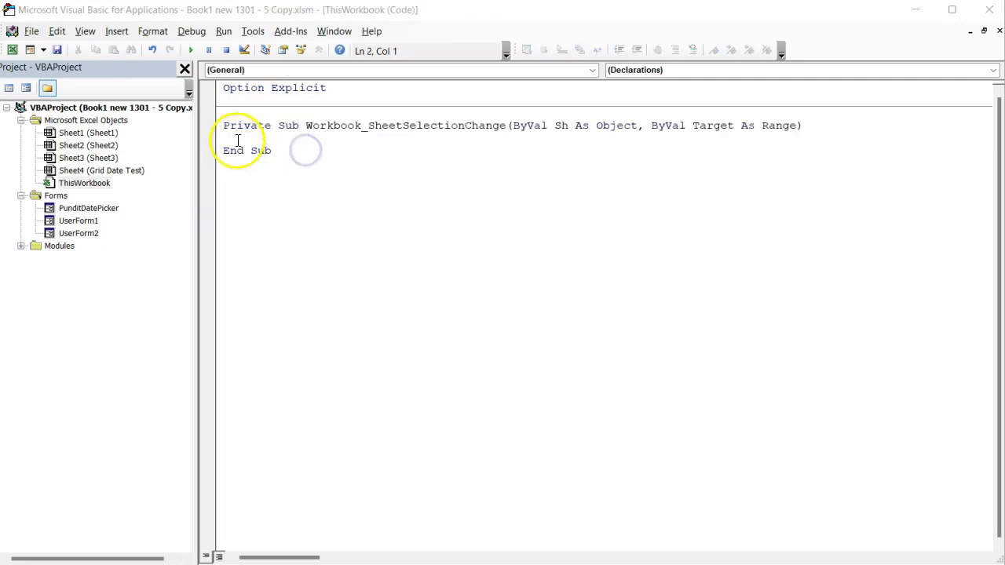
- Add the line DatePicker.FindDateRange inside the Workbook_SheetSelectionChange procedure
left_click(233, 139)
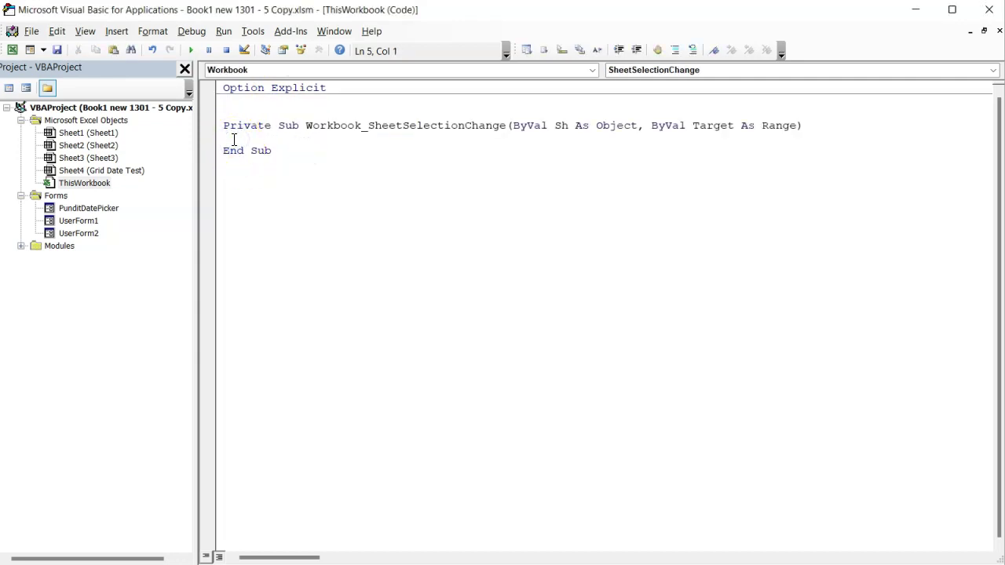
key("ctrl+space")
type("d")
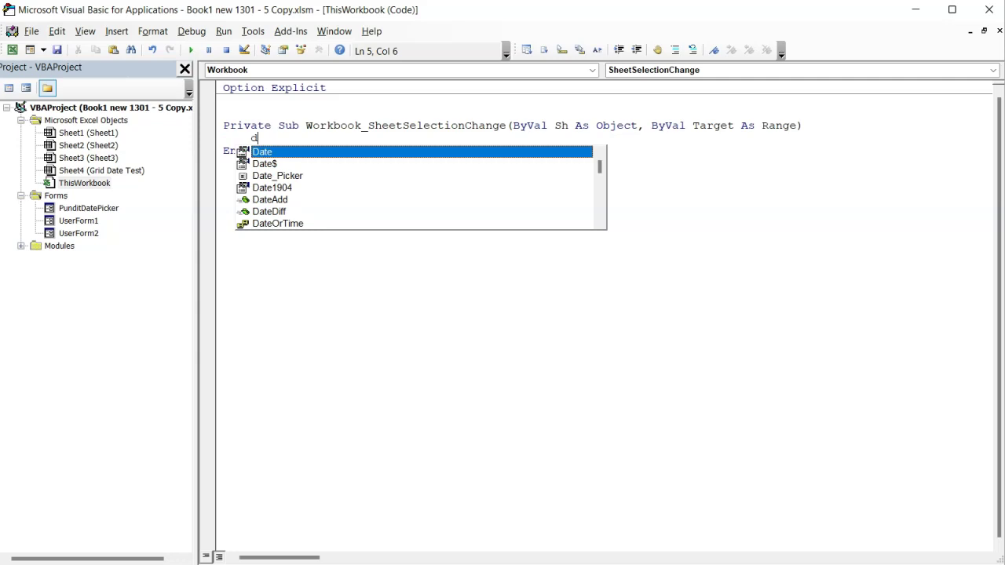
type("atepi")
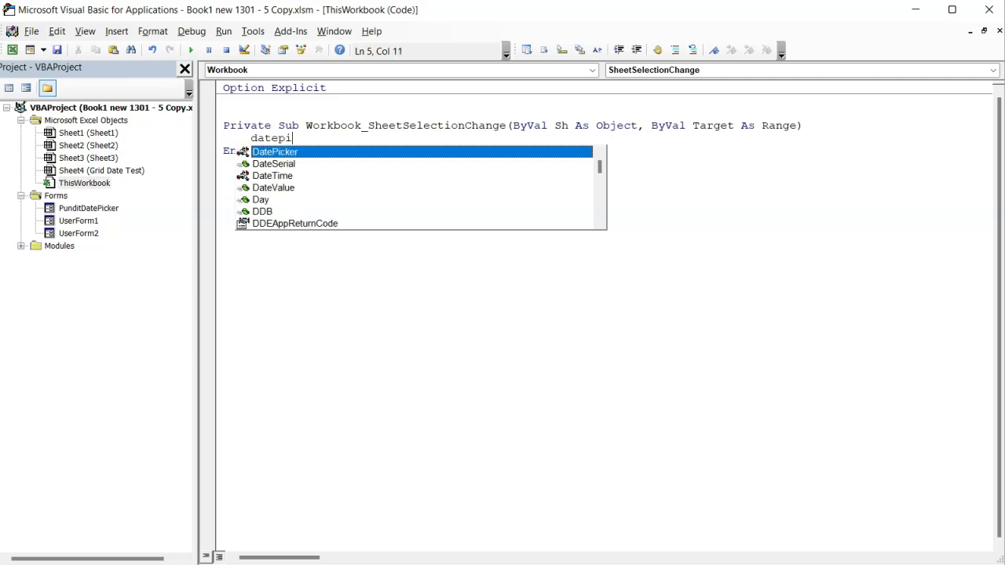
type(".Fi")
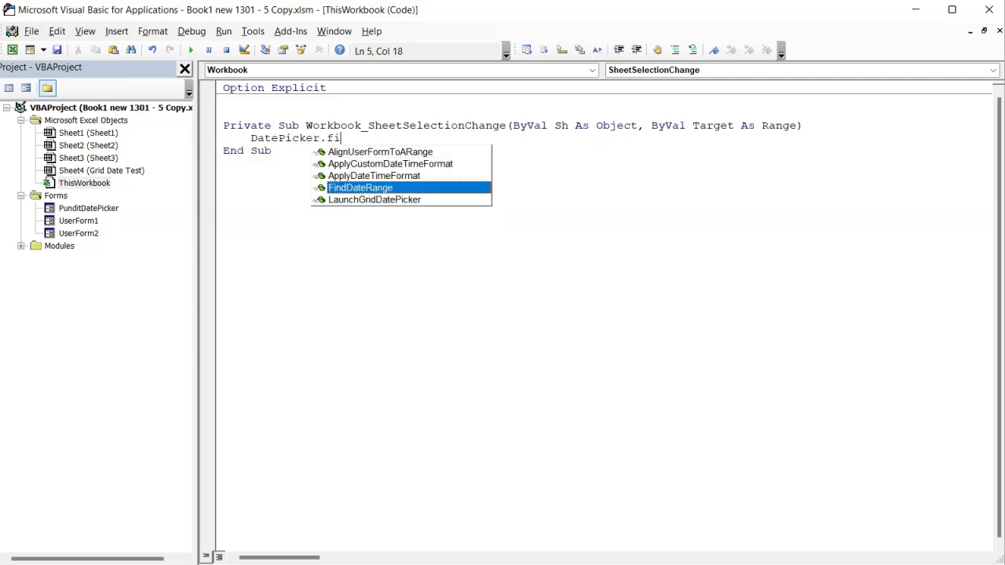
key("Tab")
left_click(348, 139)
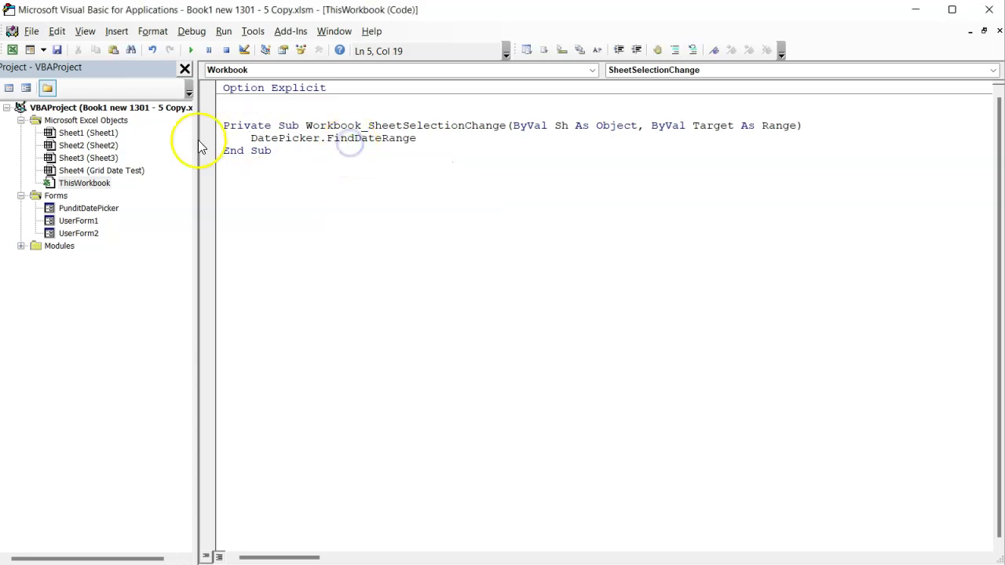
- Switch back to Sheet2 in Excel and select several General-formatted cells to check whether the date picker responds
left_click(26, 90)
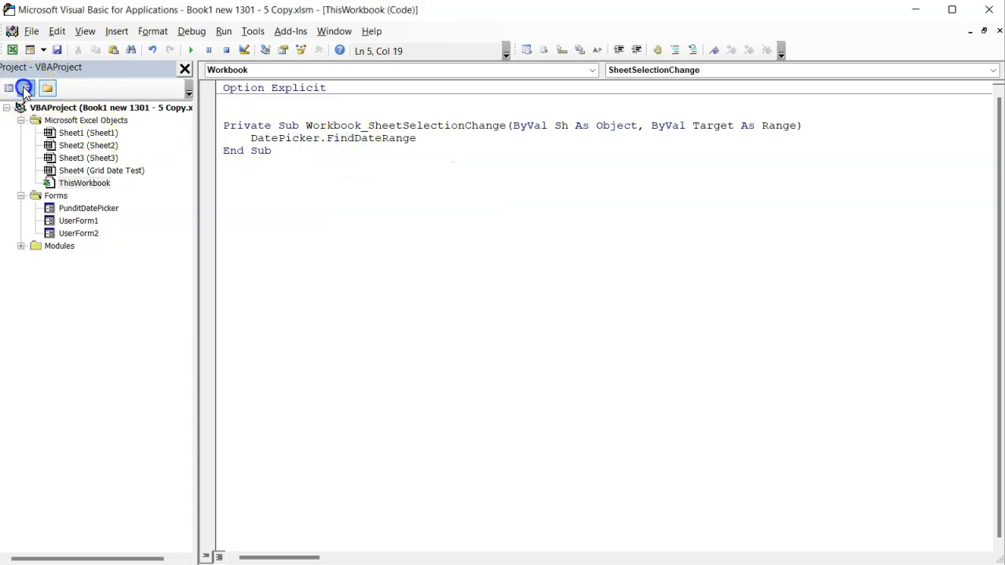
left_click(233, 271)
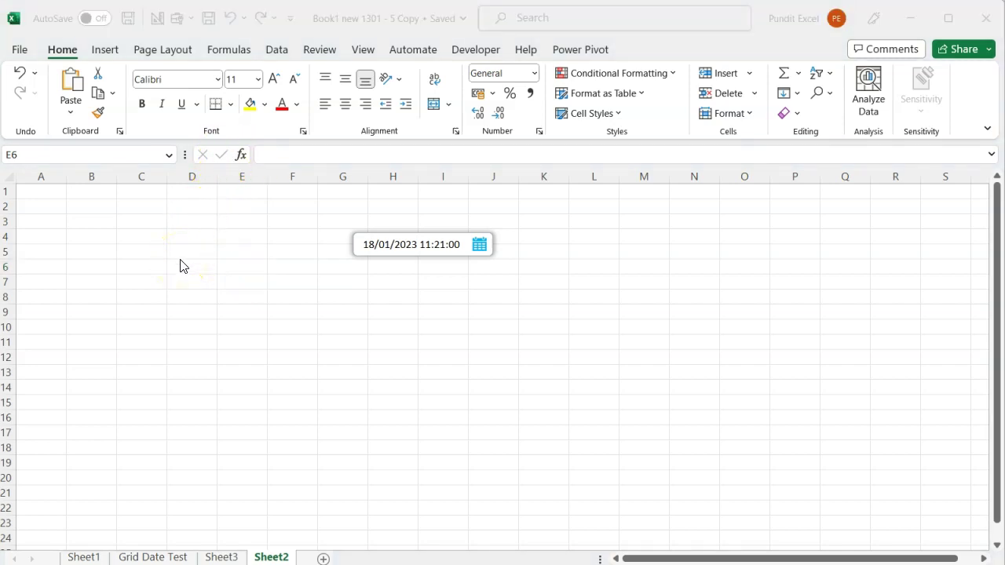
left_click(102, 236)
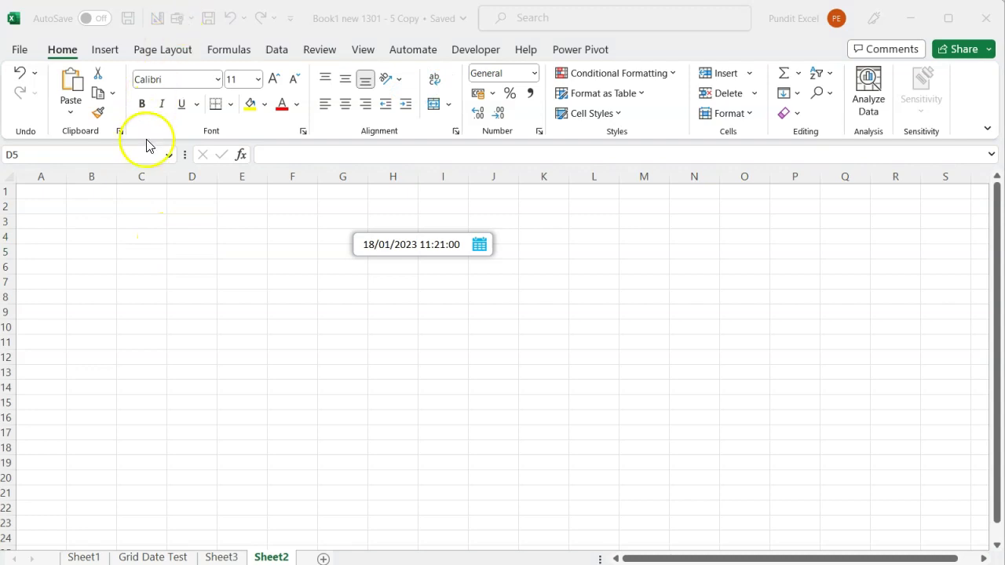
left_click(124, 233)
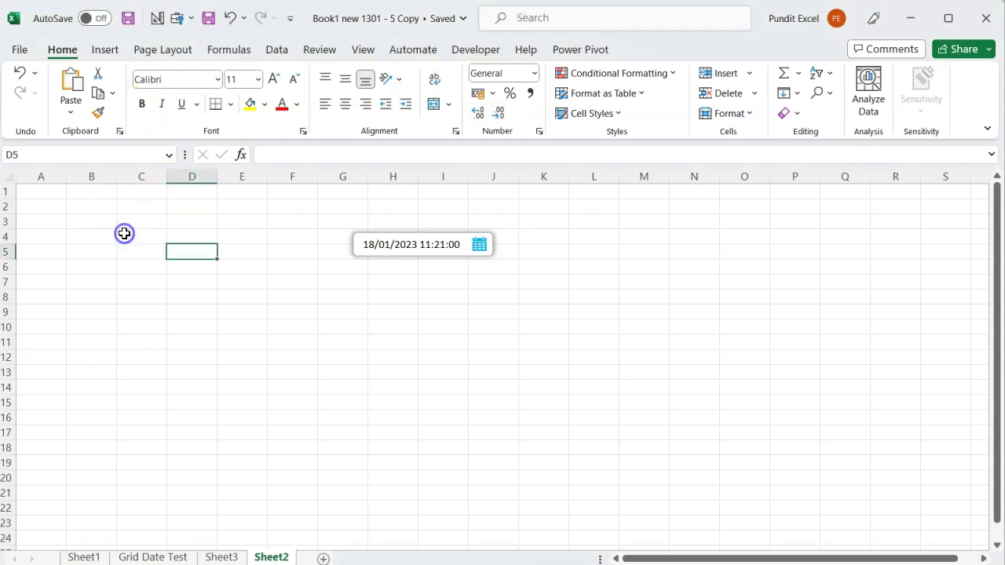
- Format the whole of column B as Short Date
left_click(81, 174)
left_click(534, 73)
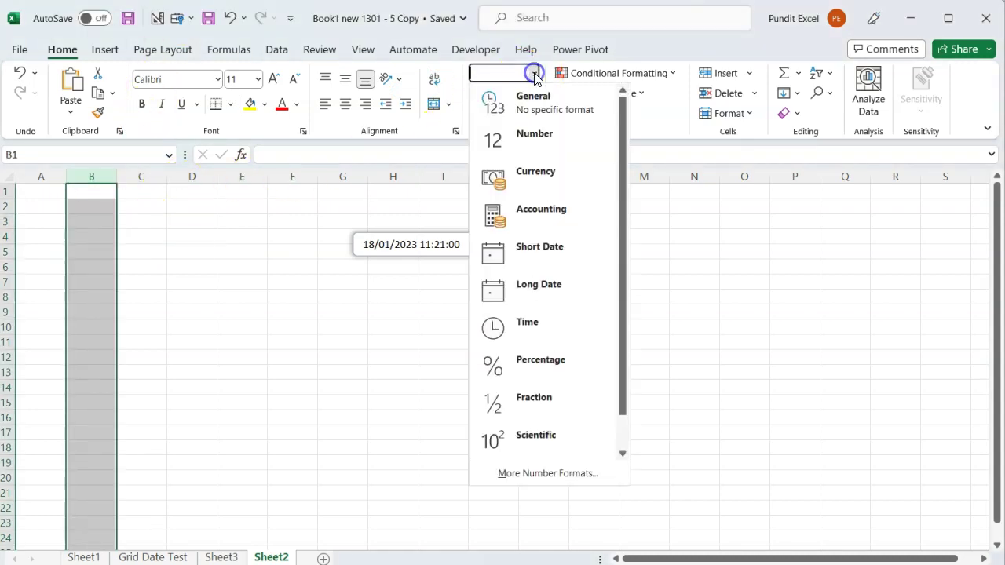
left_click(540, 255)
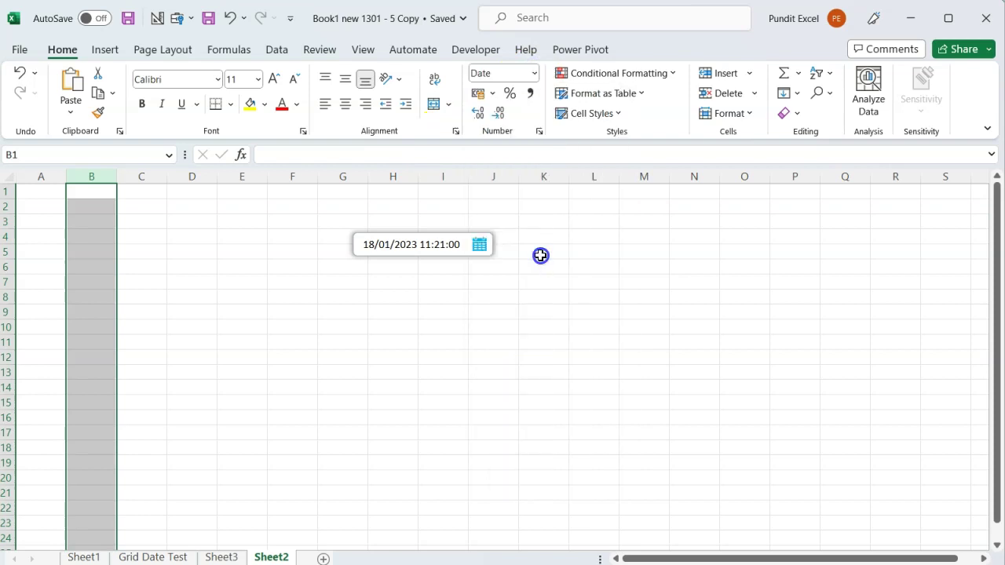
- Enter 12 January 2023 in cell B4 with the in-cell date picker, widening column B to fit the icon and date
left_click(84, 239)
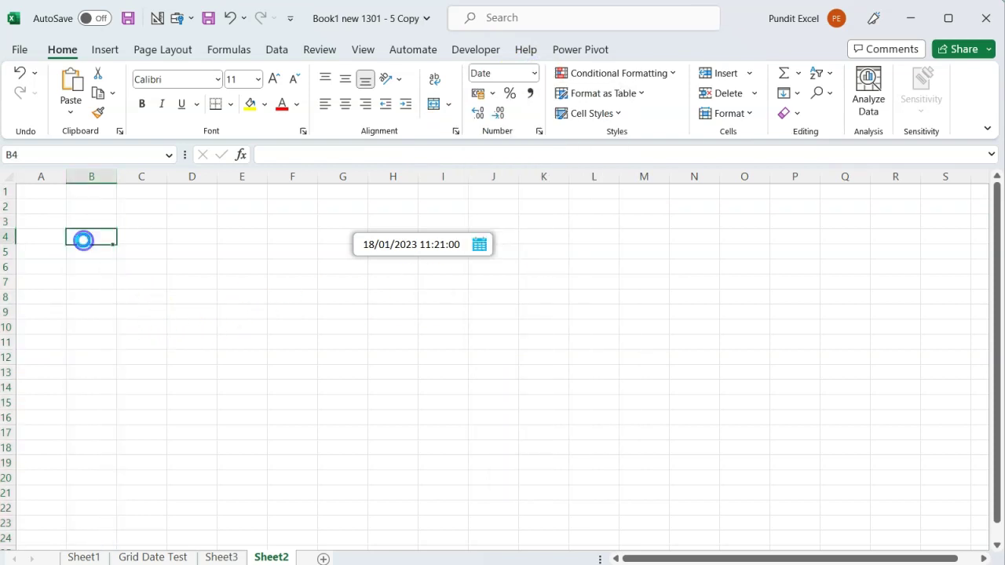
left_click_drag(117, 176, 134, 176)
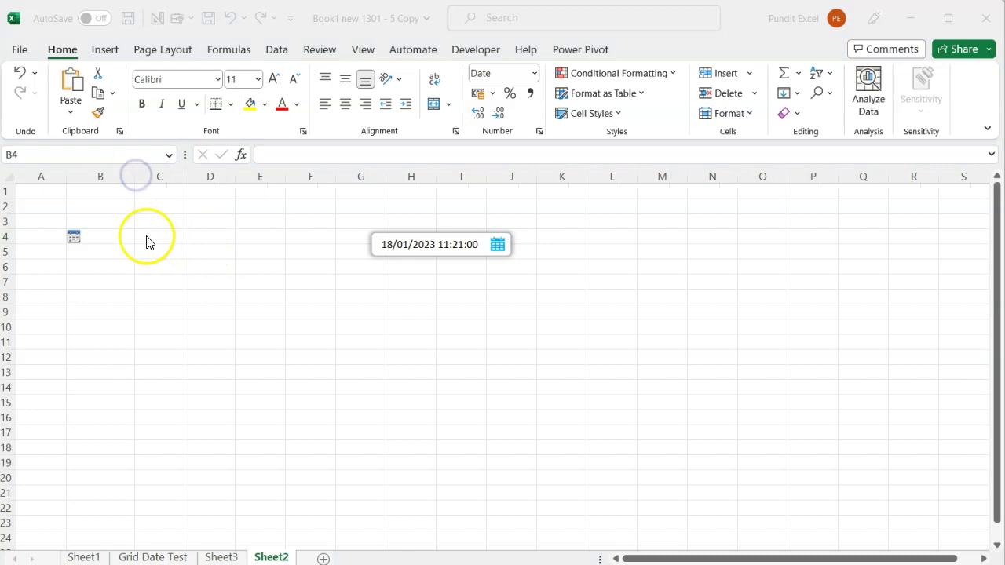
left_click(73, 236)
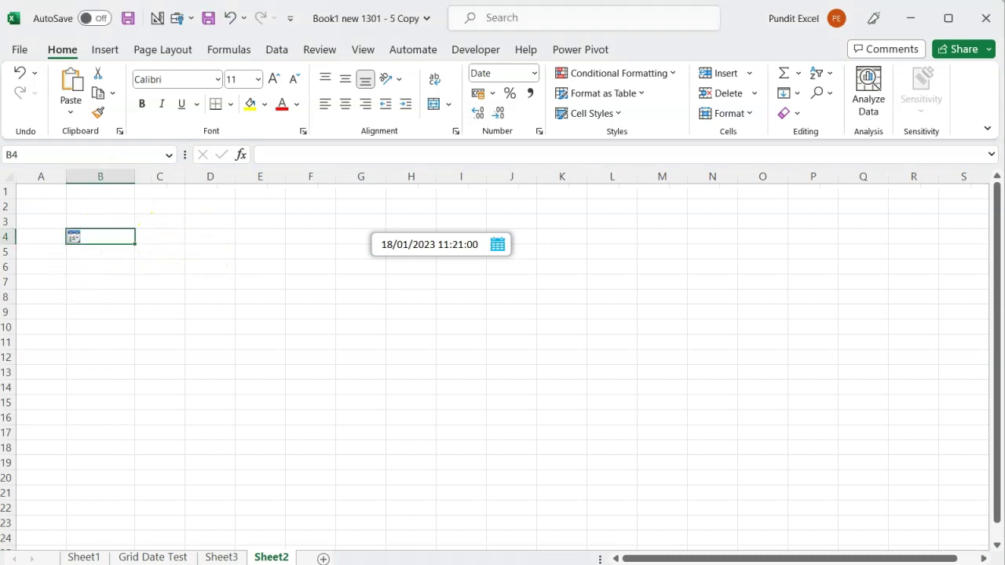
left_click(74, 237)
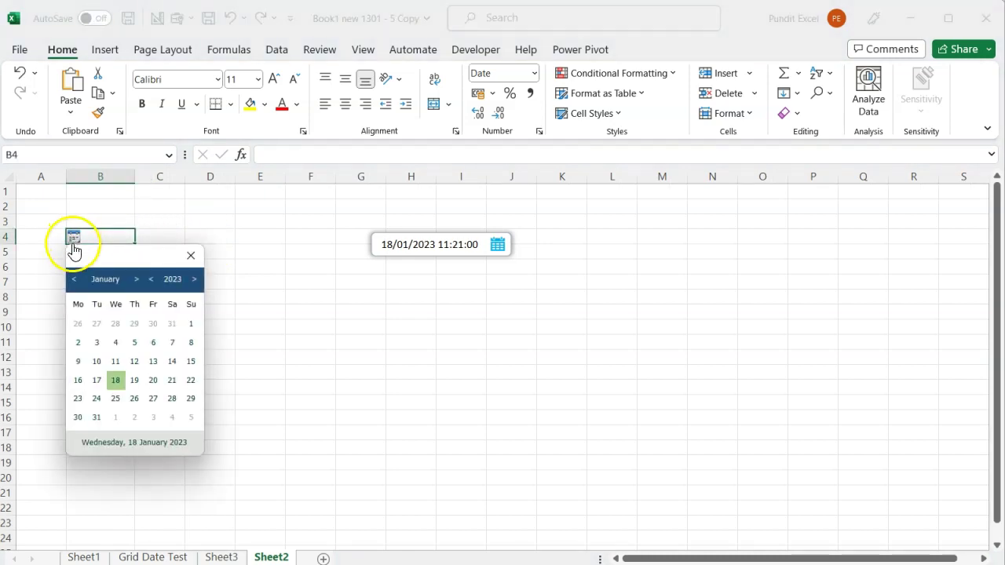
left_click(137, 363)
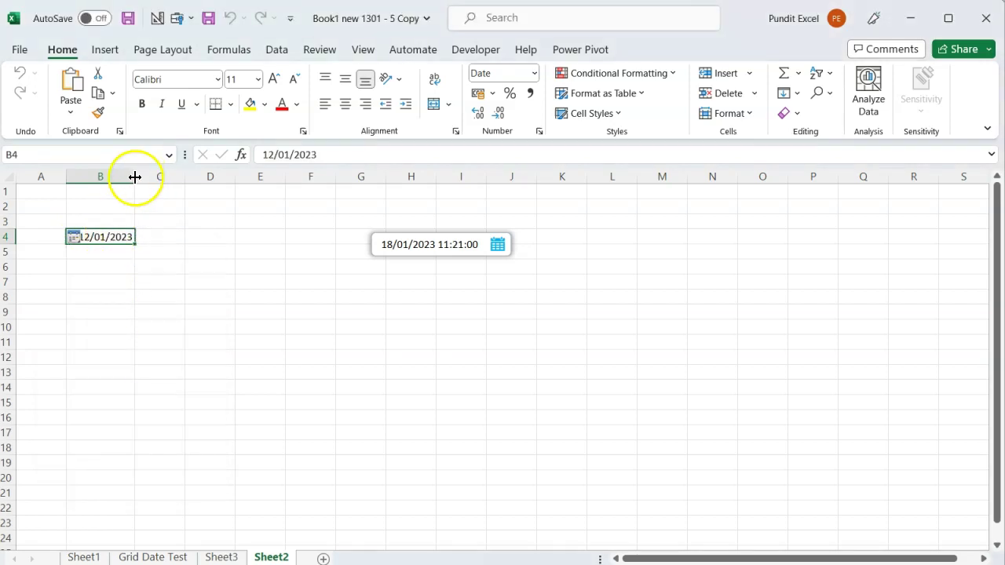
left_click_drag(134, 176, 146, 181)
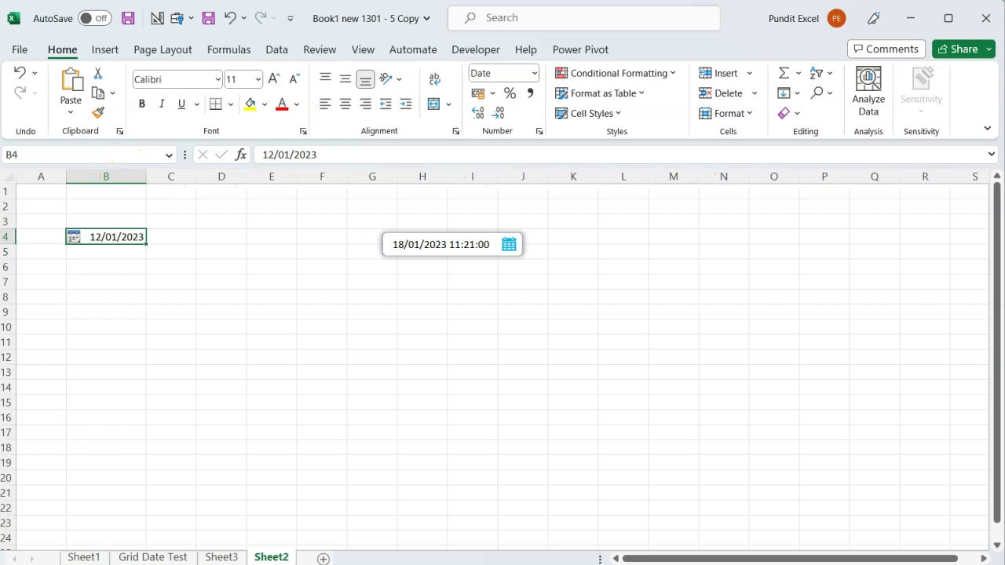
- Clear the contents of column B and format the column as Long Date
left_click(123, 176)
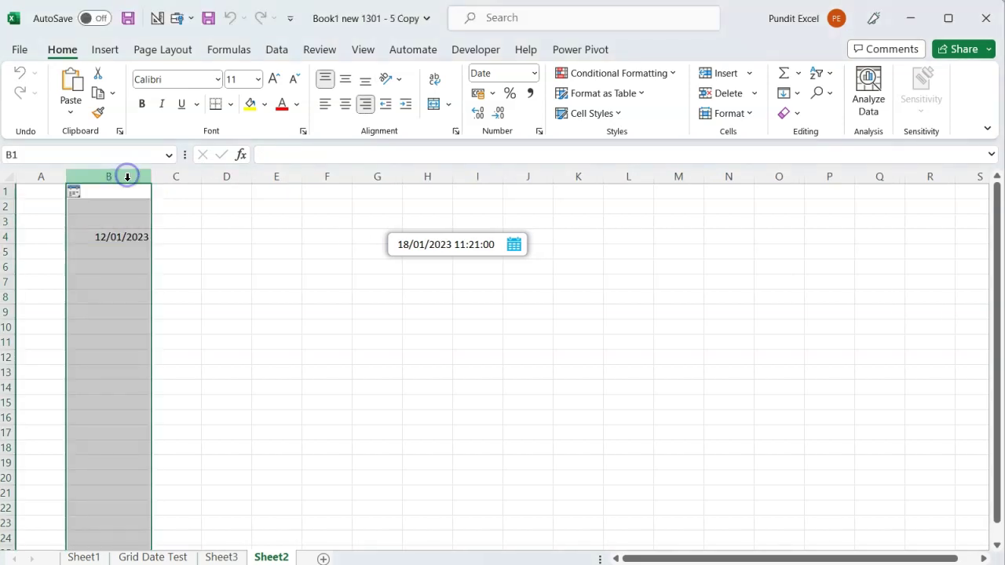
left_click(534, 73)
left_click(521, 285)
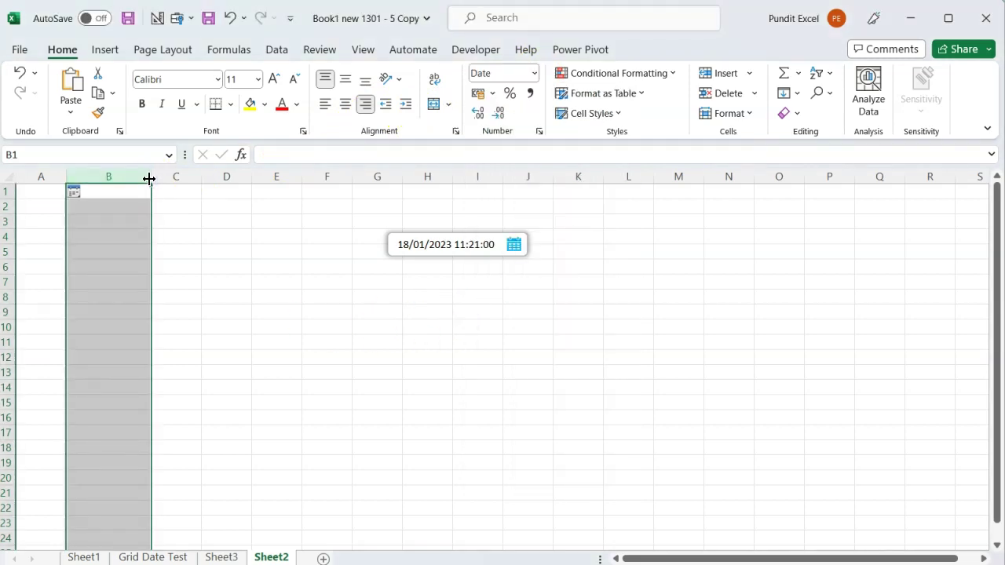
- Widen column B for long dates and enter 12 January 2023 in cell B4 with the in-cell date picker
left_click_drag(149, 177, 202, 180)
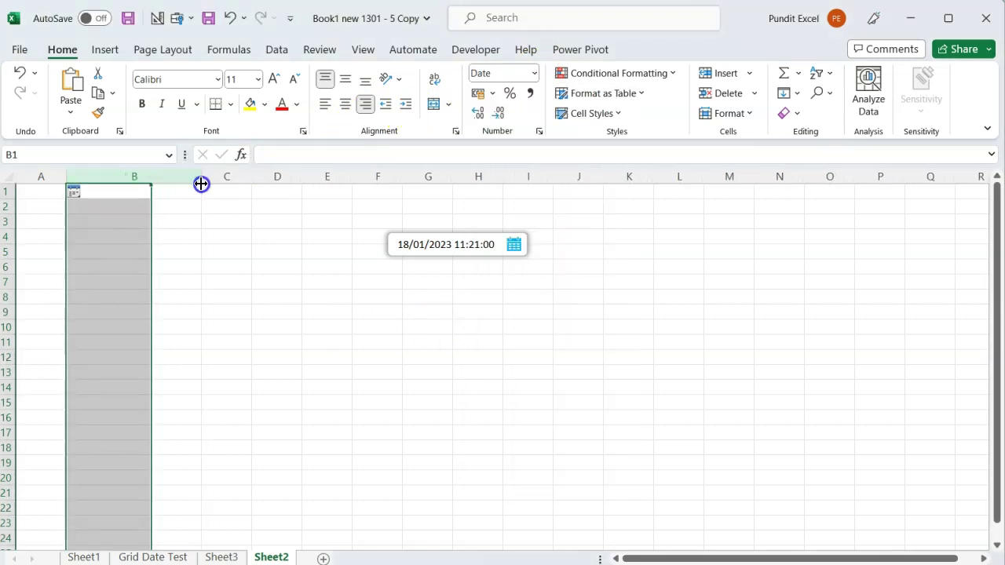
left_click(102, 237)
left_click(76, 238)
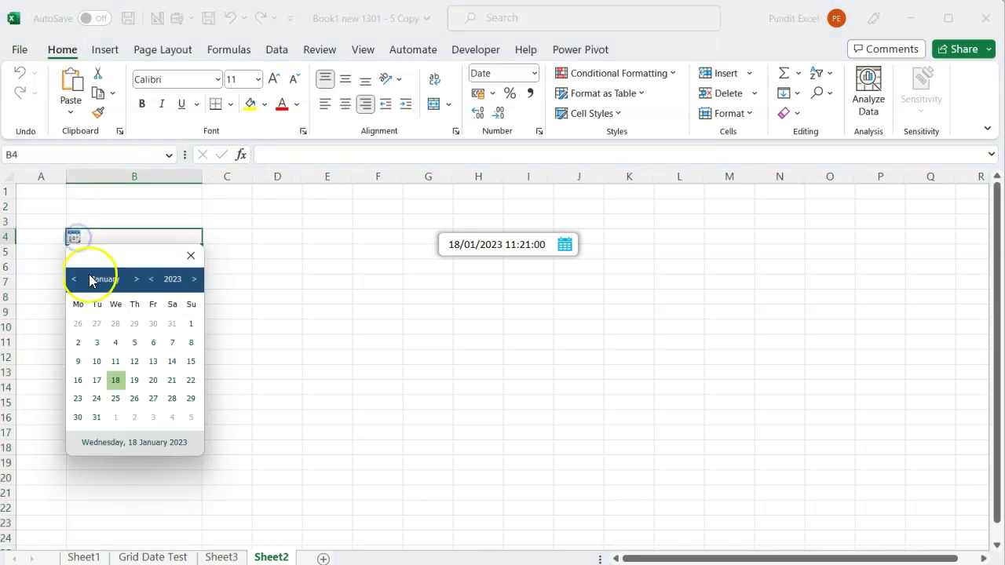
left_click(134, 362)
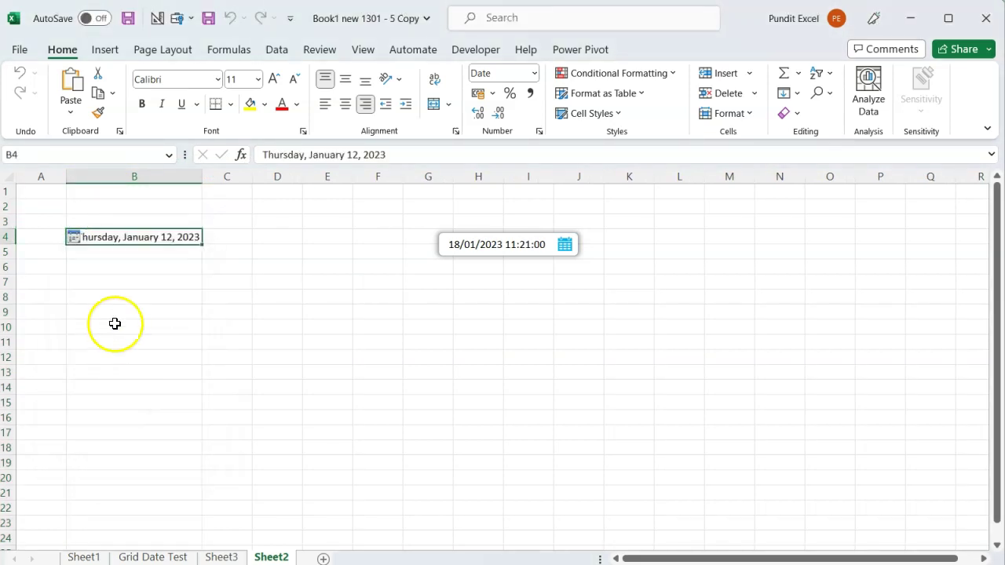
left_click_drag(201, 178, 226, 183)
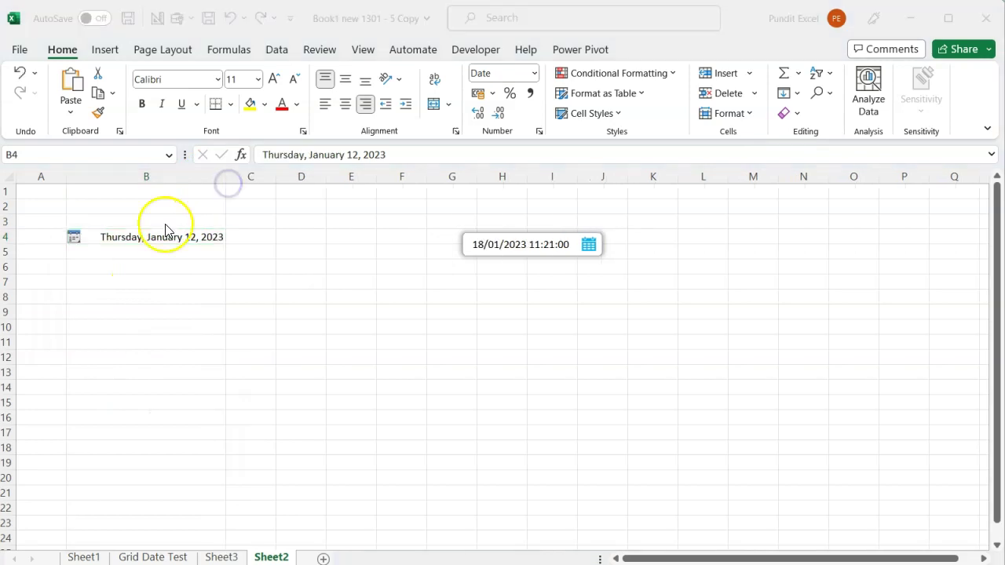
left_click(136, 245)
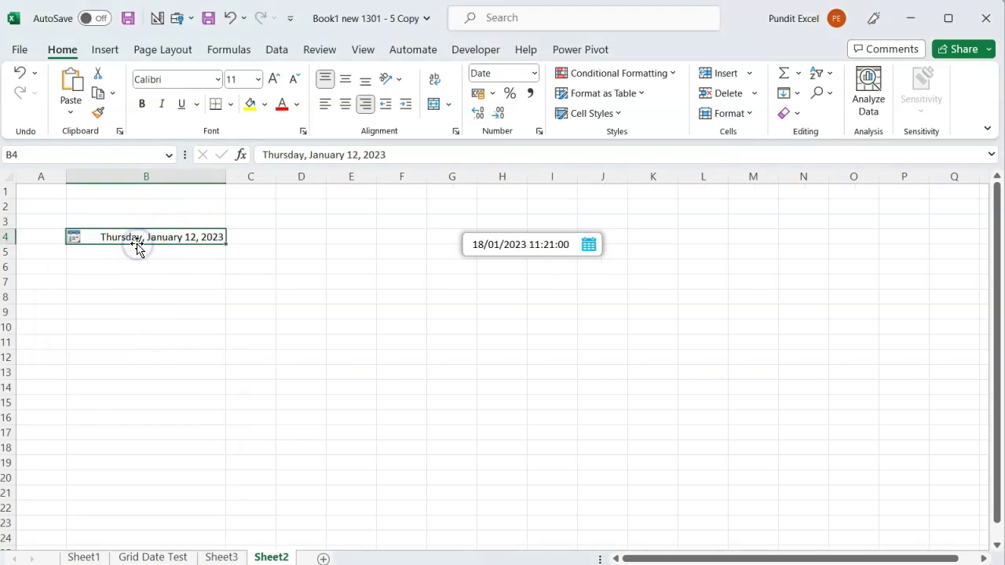
- Format column B with the Time type 01:30:55 PM for the English (United Kingdom) locale
left_click(151, 177)
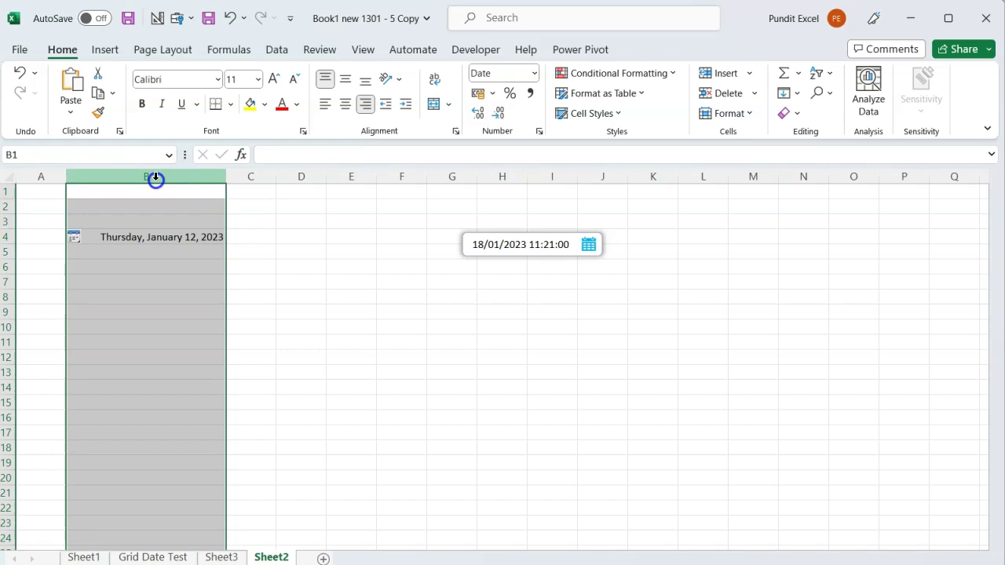
left_click(535, 74)
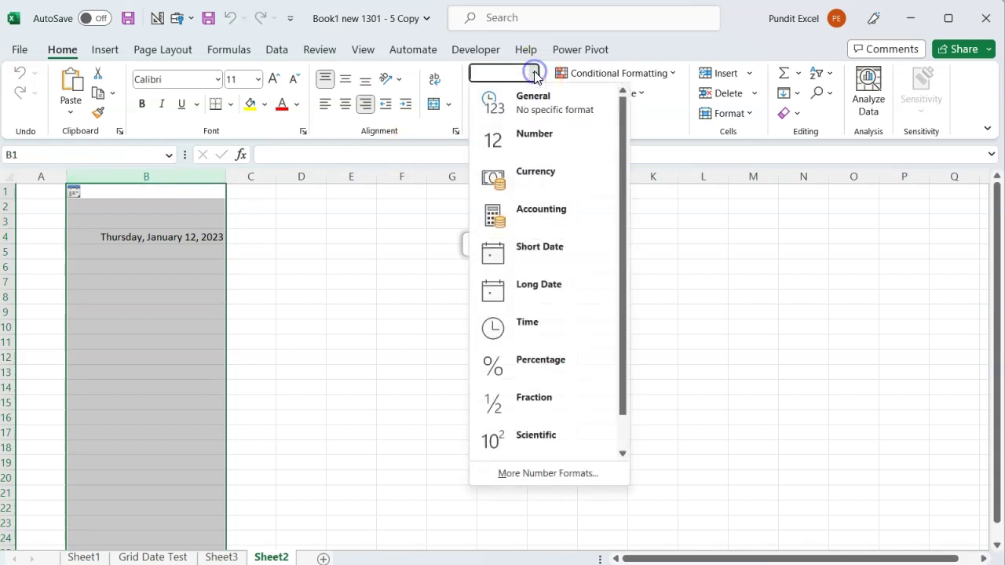
left_click(542, 473)
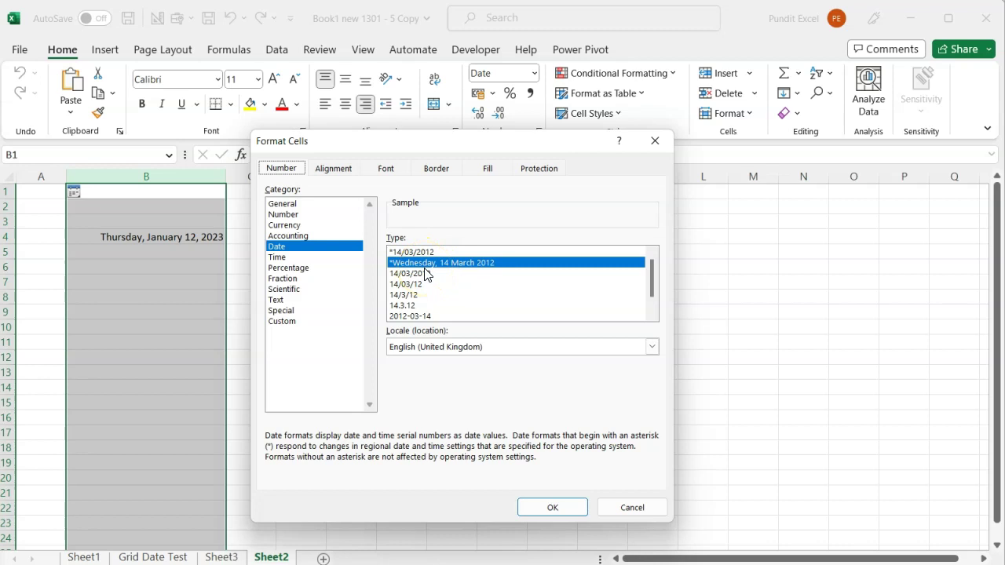
left_click(291, 256)
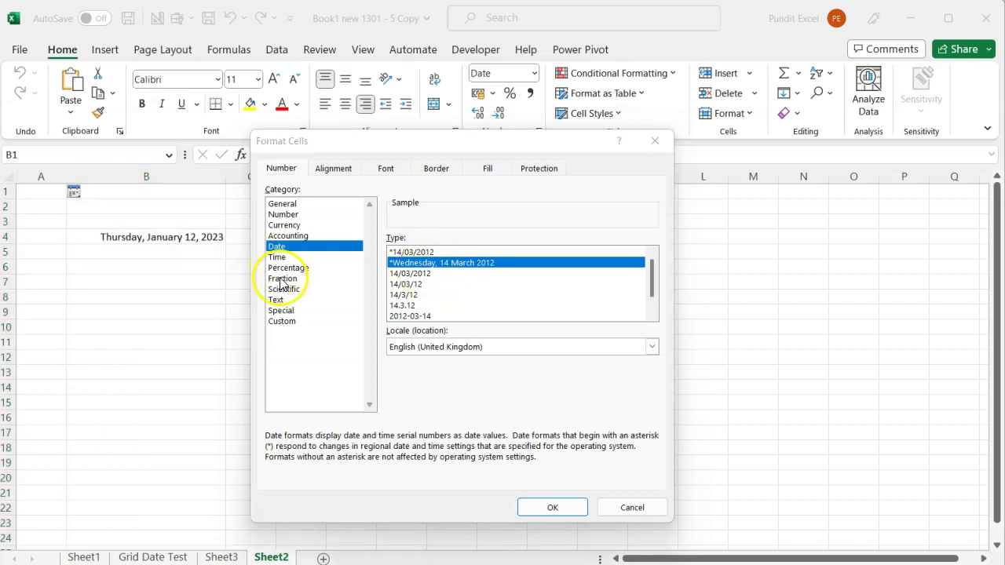
left_click(163, 178)
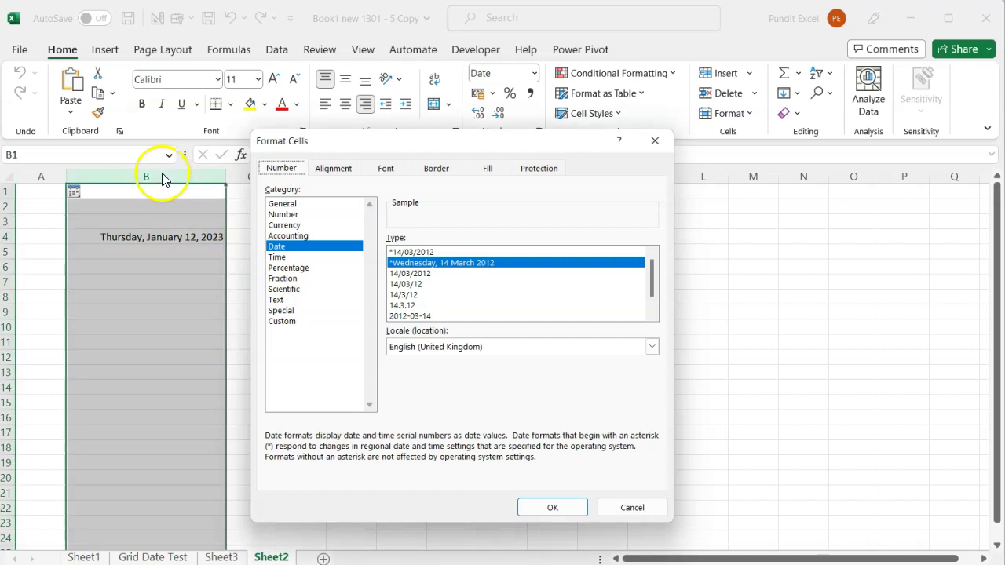
left_click(285, 261)
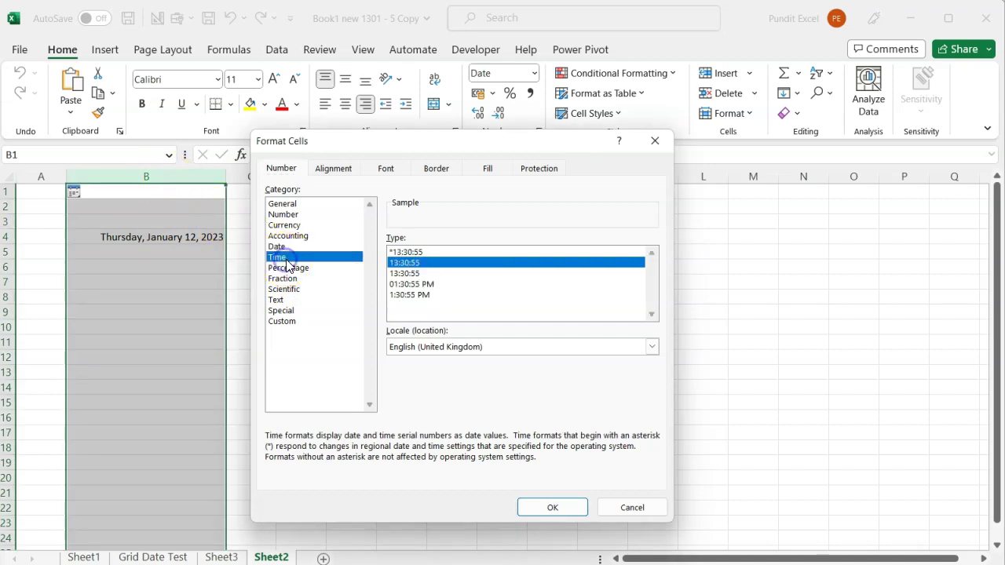
left_click(409, 284)
left_click(541, 507)
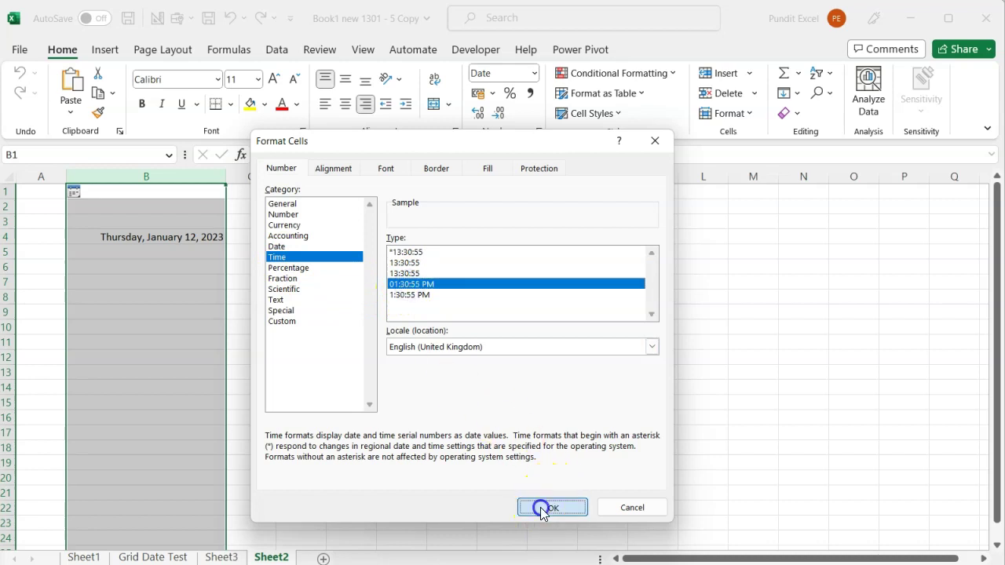
- Enter 18/01/2023 23:27:00 in cell B4 with the in-cell picker's time sliders
left_click(108, 246)
left_click(74, 239)
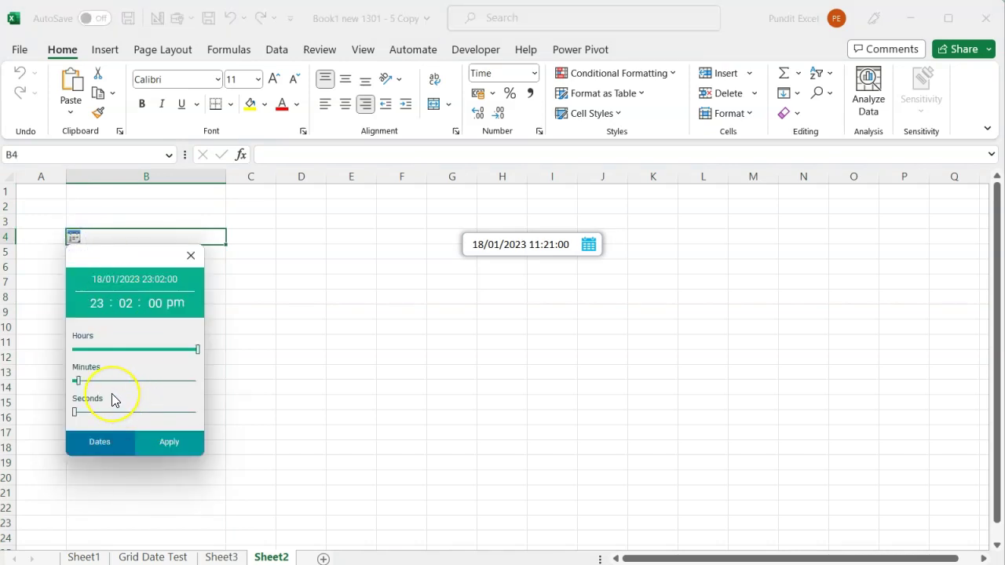
left_click(112, 401)
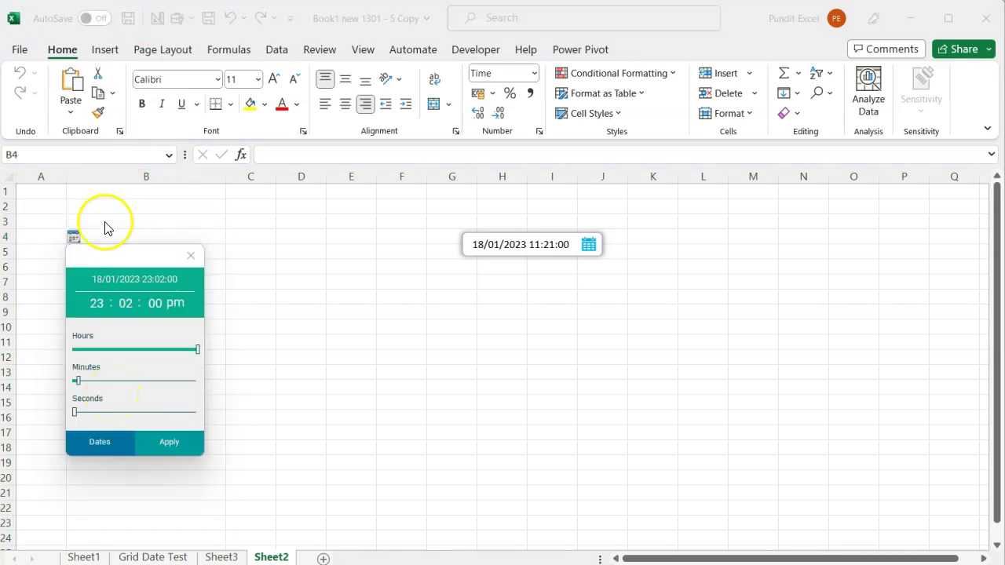
left_click(130, 382)
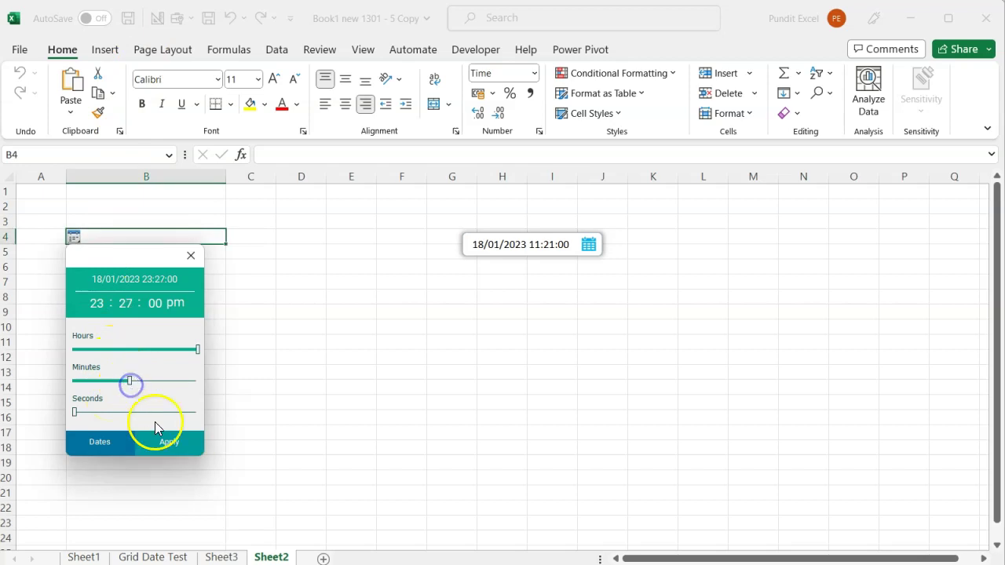
left_click(177, 446)
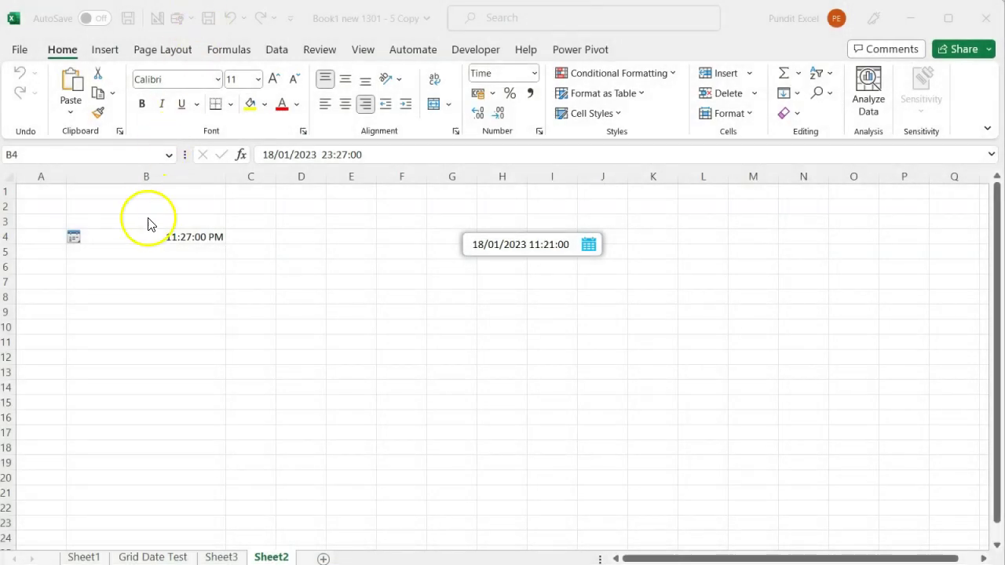
left_click(143, 241)
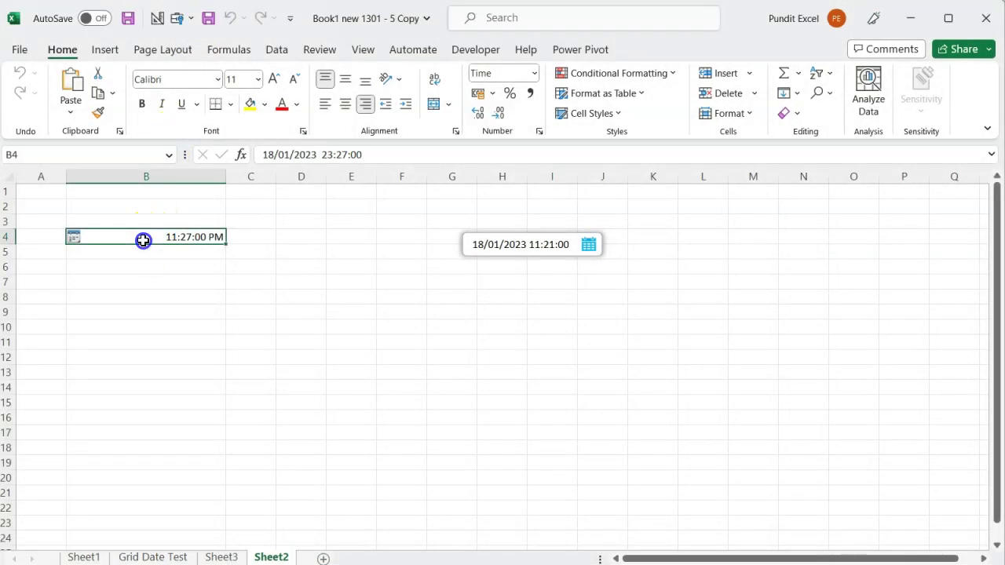
- Apply the custom number format [$-x-systime]h:mm:ss AM/PM to column B
left_click(147, 177)
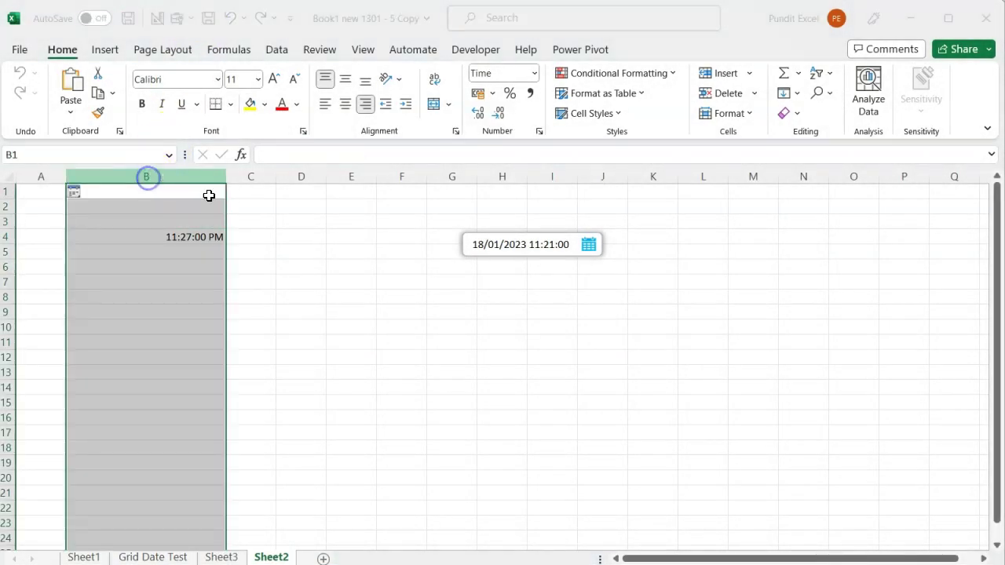
left_click(540, 135)
left_click(284, 325)
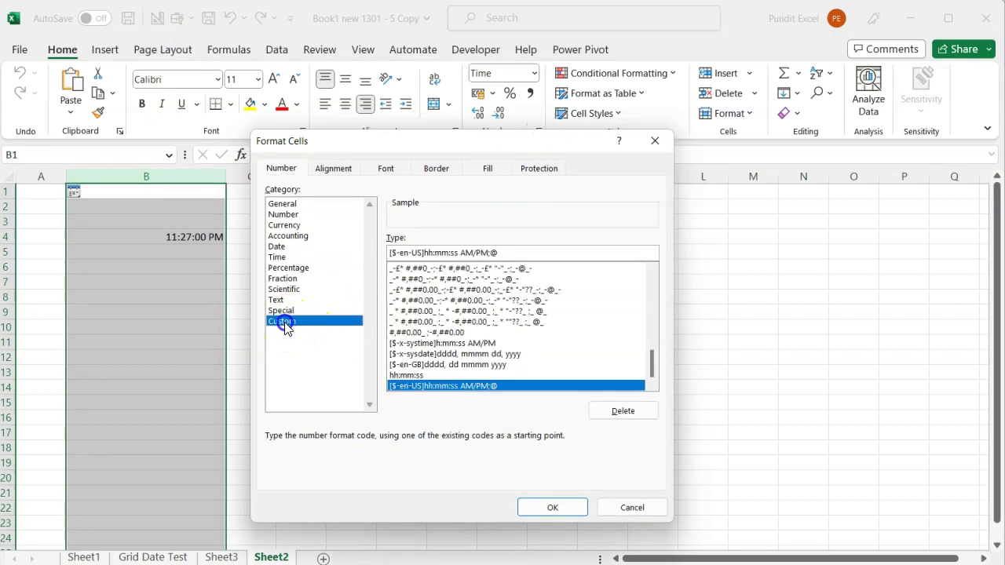
key("Return")
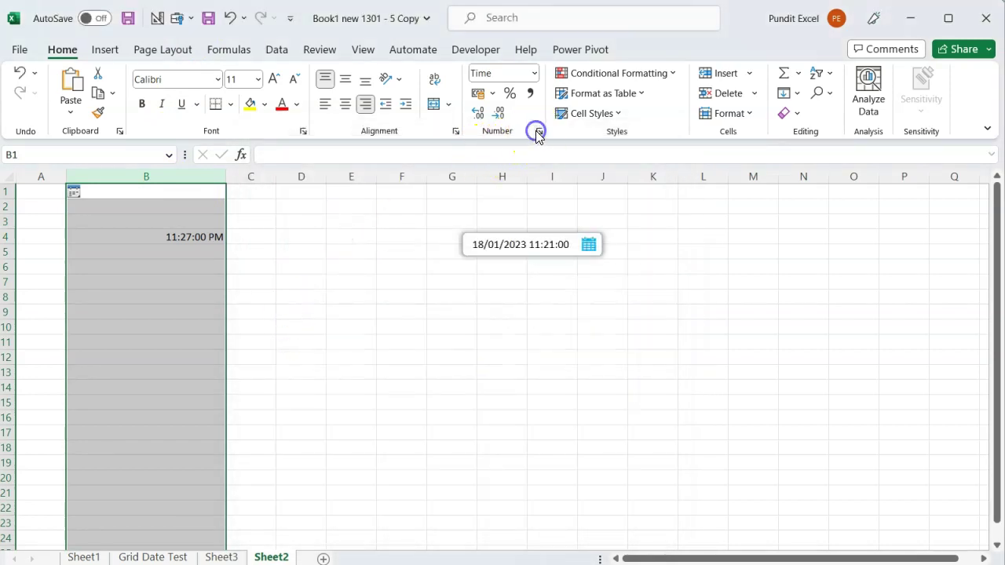
left_click(538, 131)
left_click(289, 323)
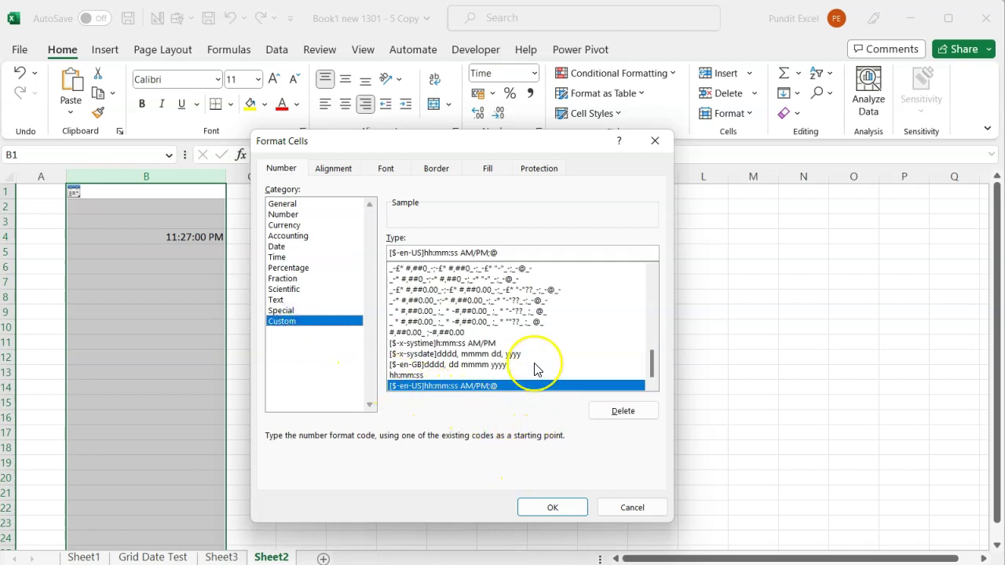
left_click(490, 346)
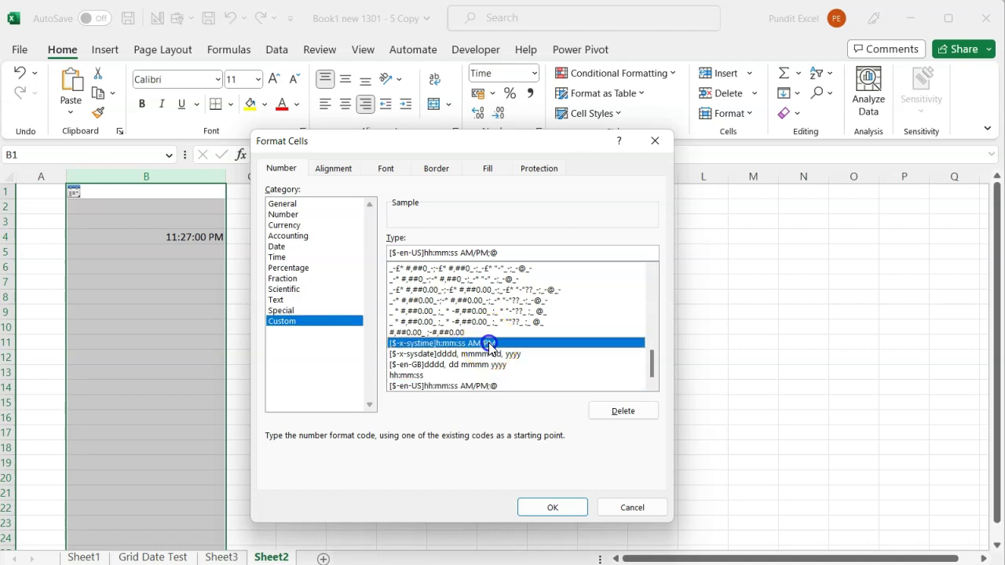
left_click(536, 508)
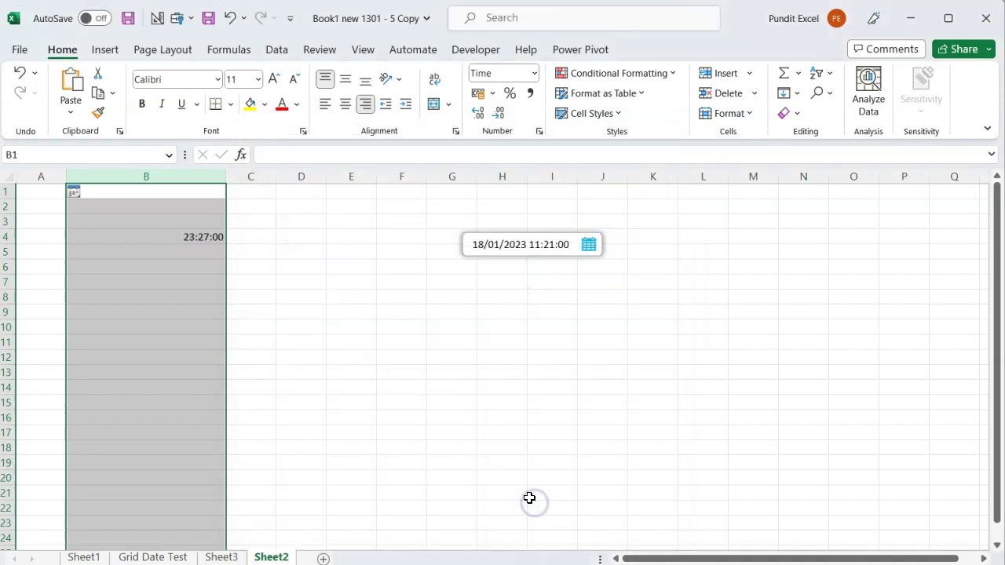
- Change the time in cell B4 to 08:27:00 with the in-cell picker
left_click(130, 241)
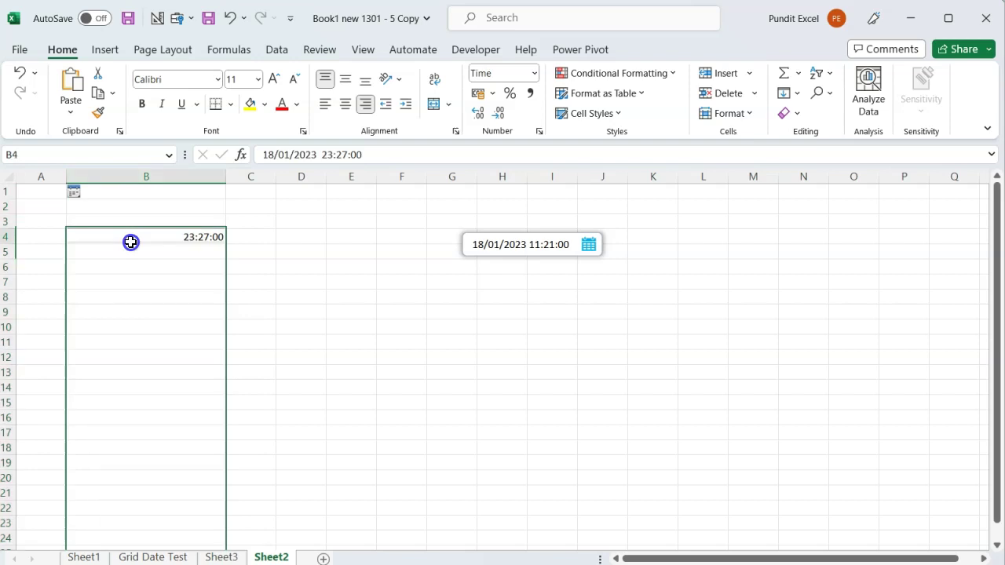
left_click(73, 237)
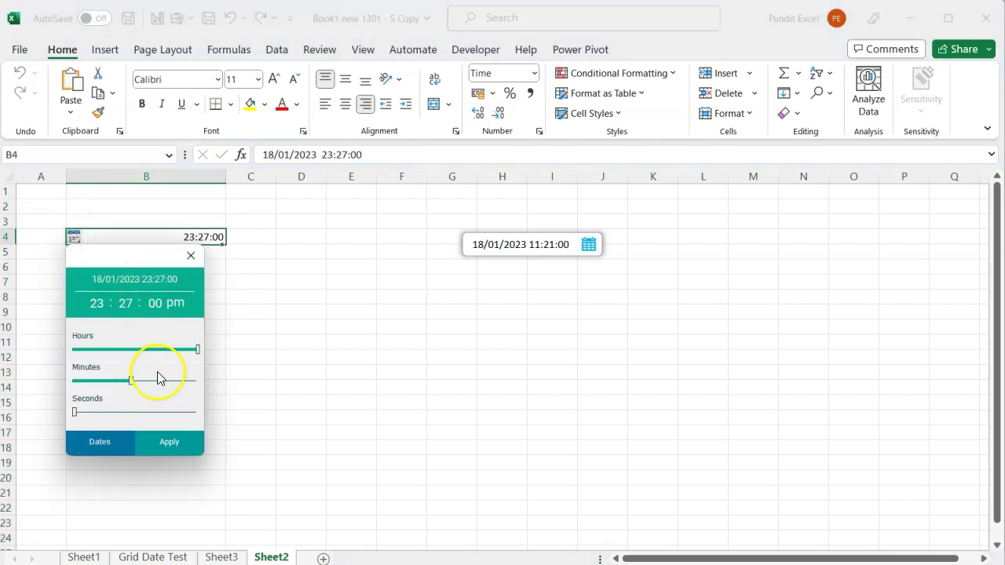
left_click(165, 442)
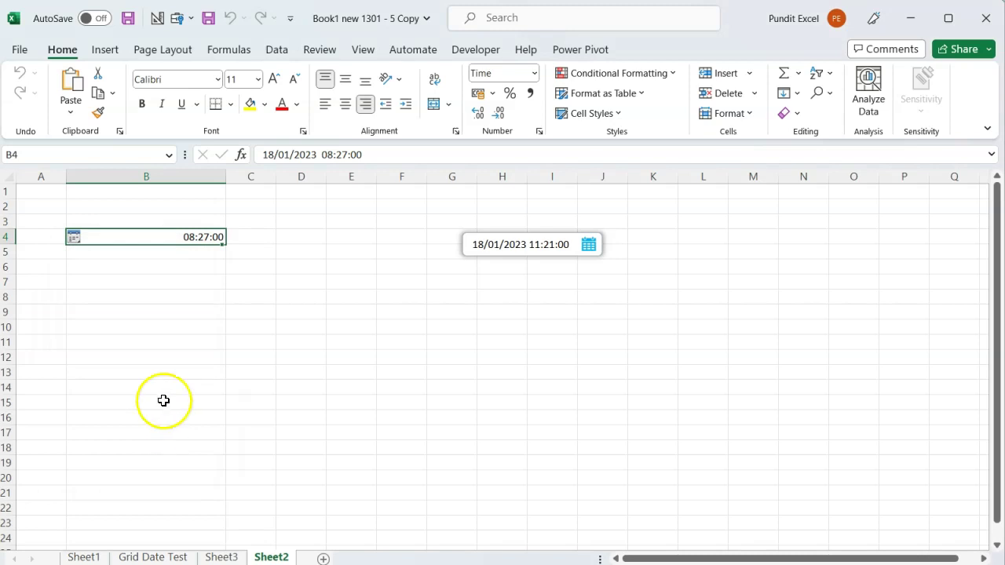
- Apply the custom number format dd/mm/yyyy hh:mm to column B
left_click(152, 177)
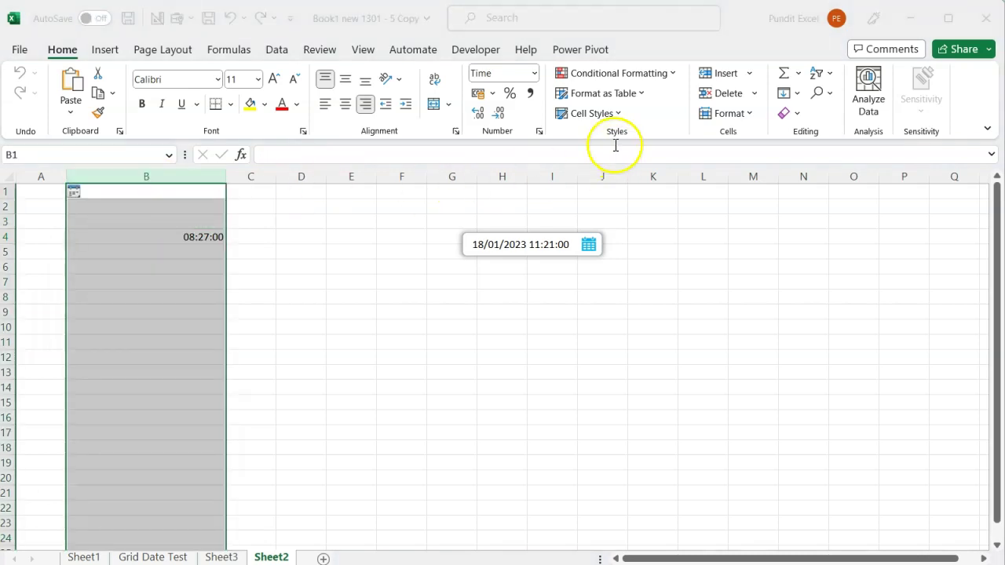
left_click(542, 133)
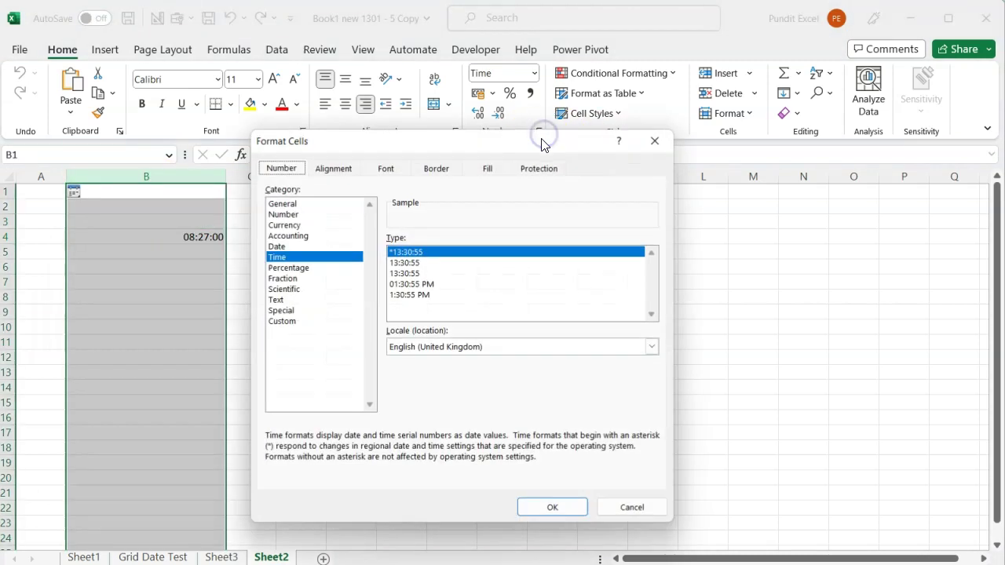
left_click(278, 321)
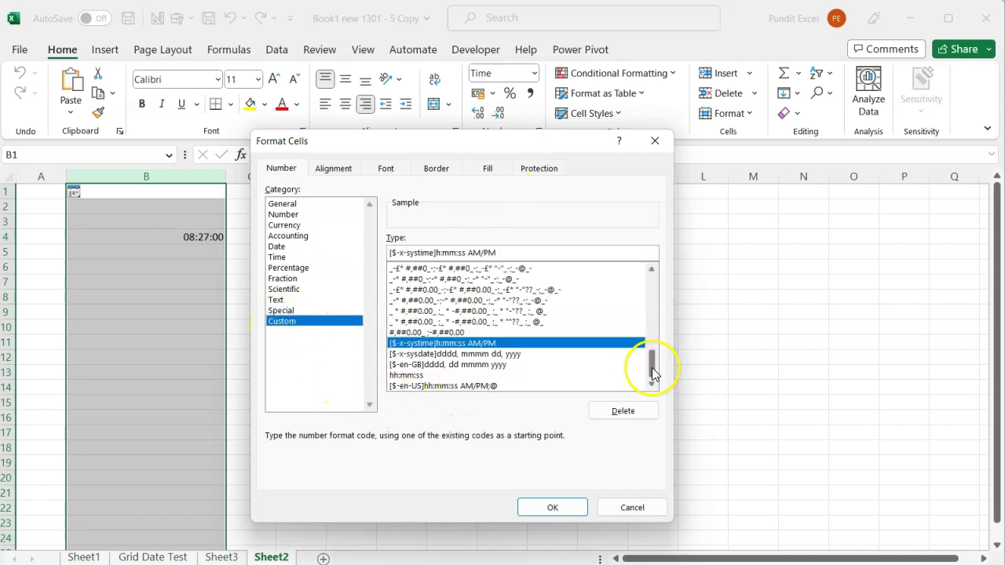
left_click_drag(646, 359, 653, 333)
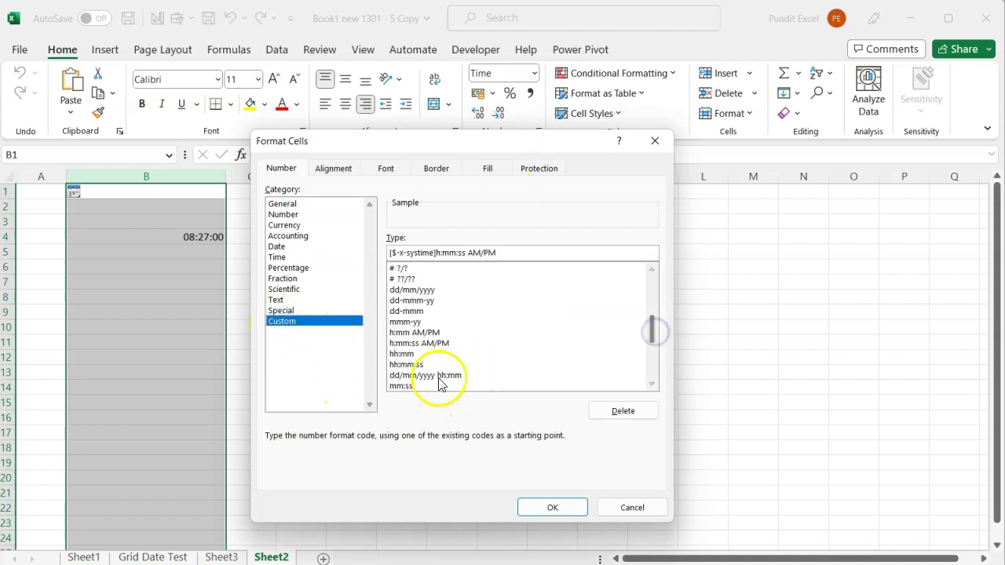
left_click(438, 377)
left_click(520, 504)
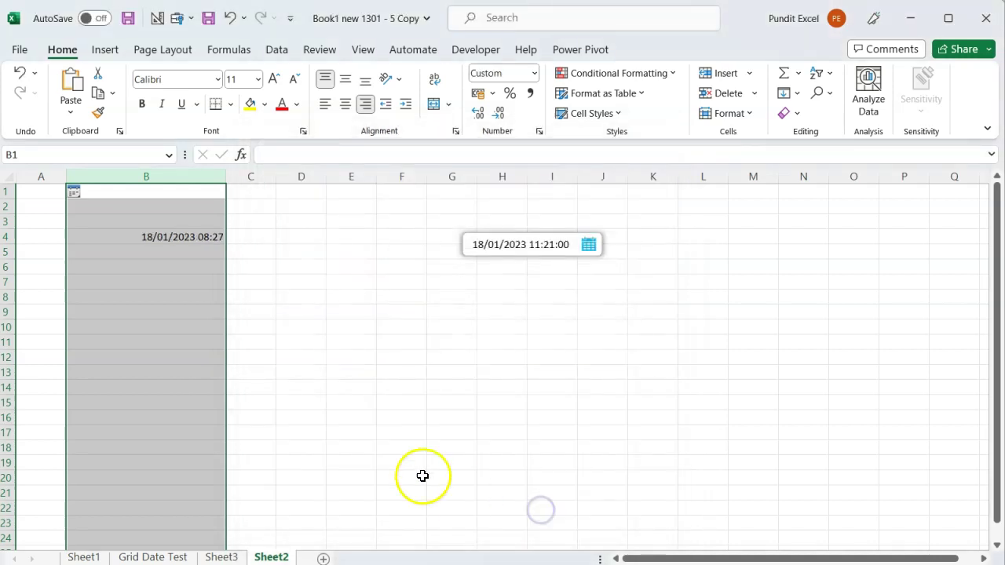
- Change the time in cell B4 to 15:27:00 with the in-cell picker
left_click(83, 240)
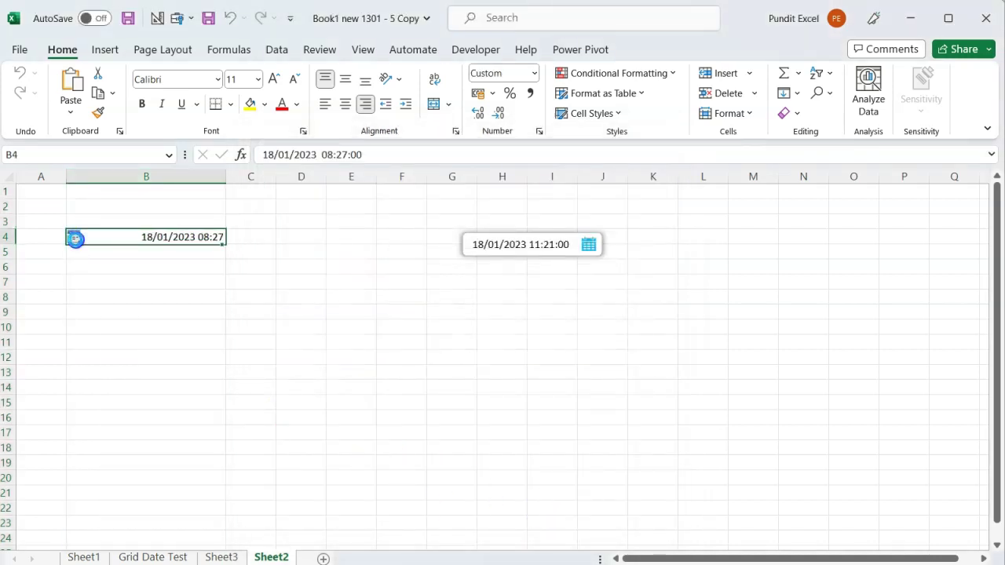
left_click(75, 239)
left_click(150, 351)
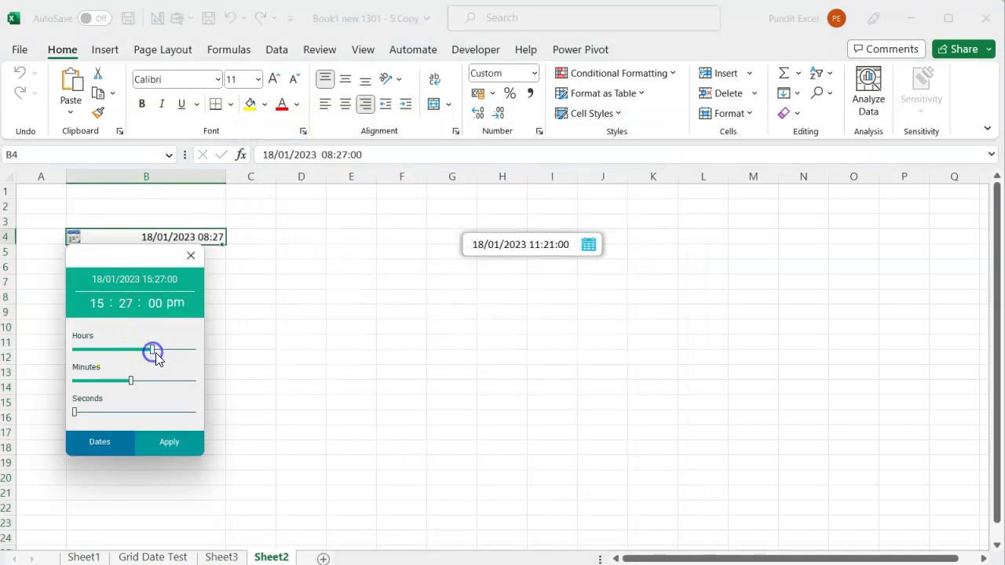
left_click(169, 451)
- Apply the custom number format h:mm:ss AM/PM to column B
left_click(146, 171)
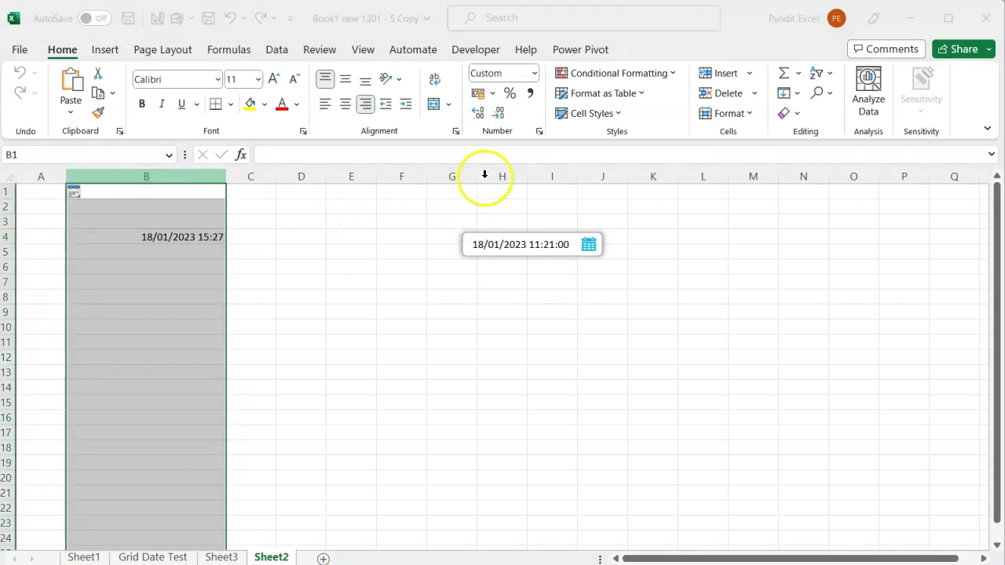
left_click(540, 134)
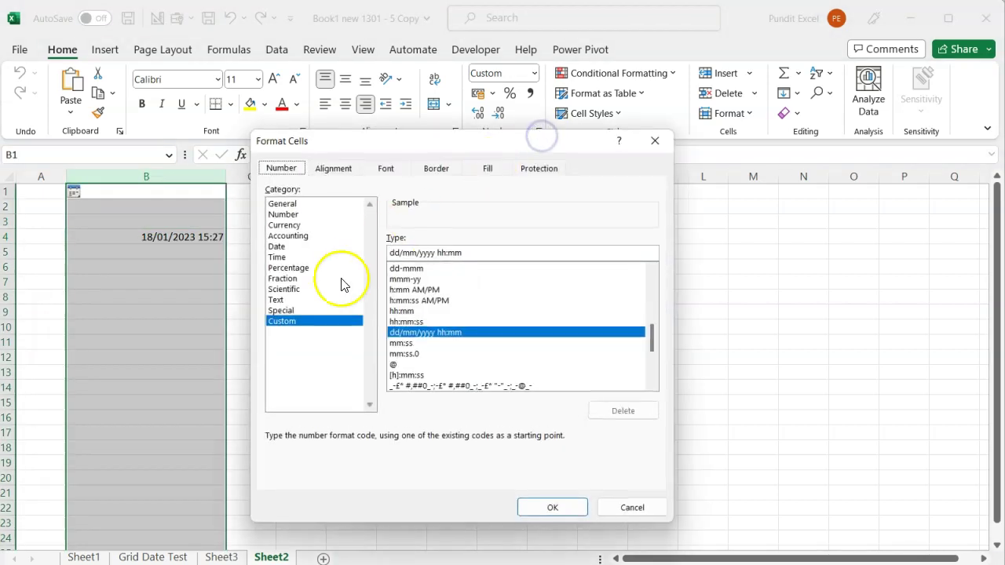
left_click(444, 302)
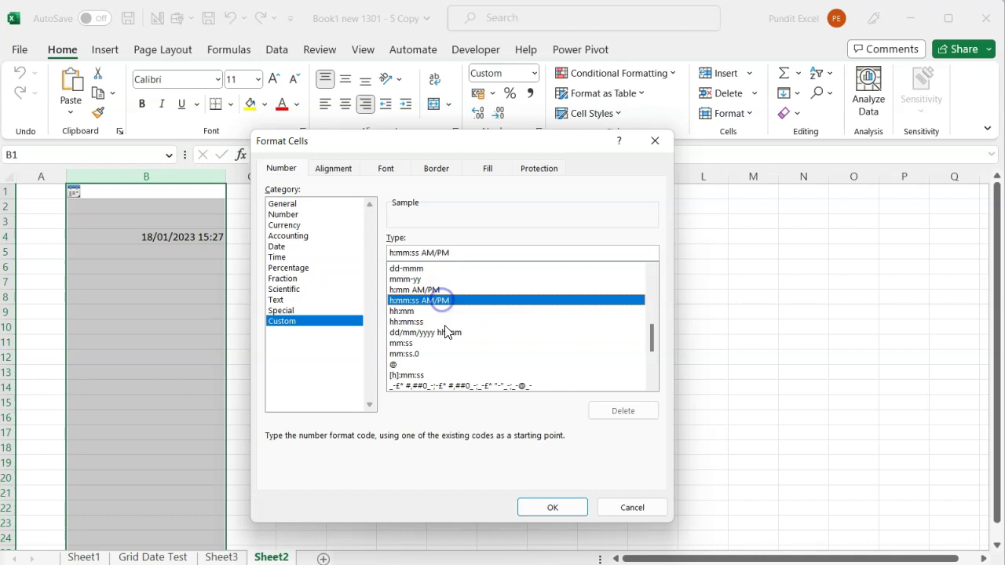
left_click(544, 507)
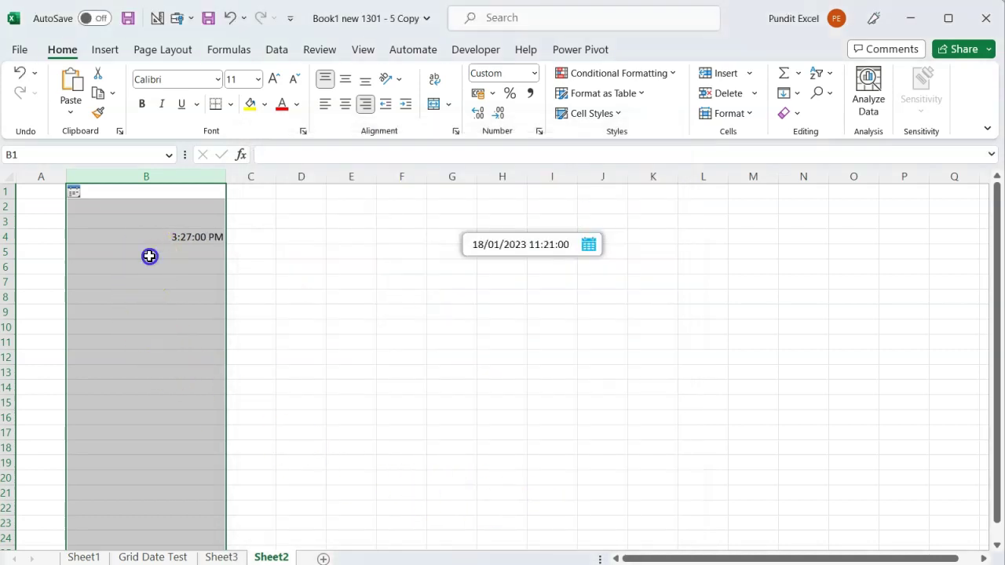
- Enter 18/01/2023 23:07:00 in cell B5 with the in-cell picker and narrow column B to fit the icon and time
left_click(150, 256)
left_click(73, 251)
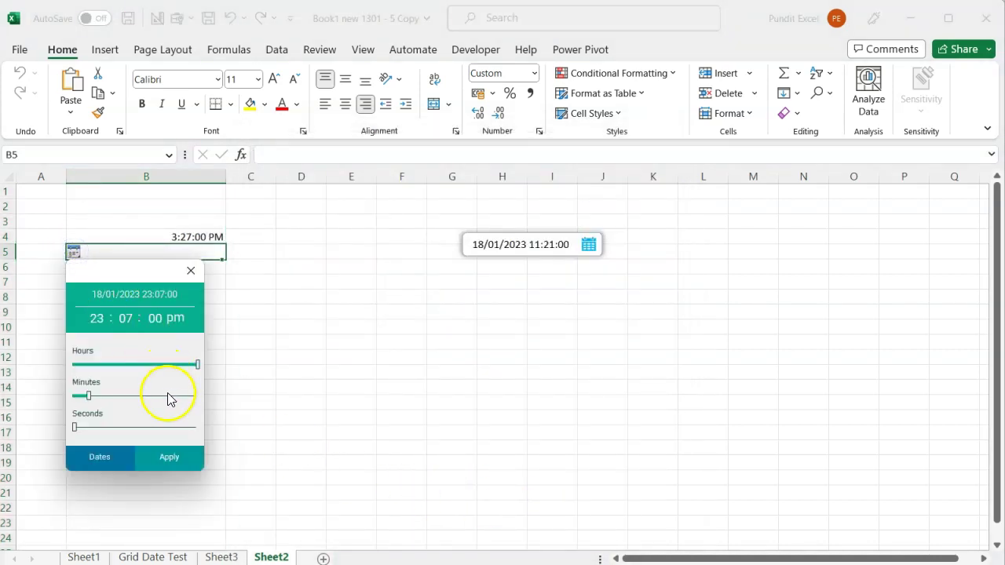
left_click(171, 457)
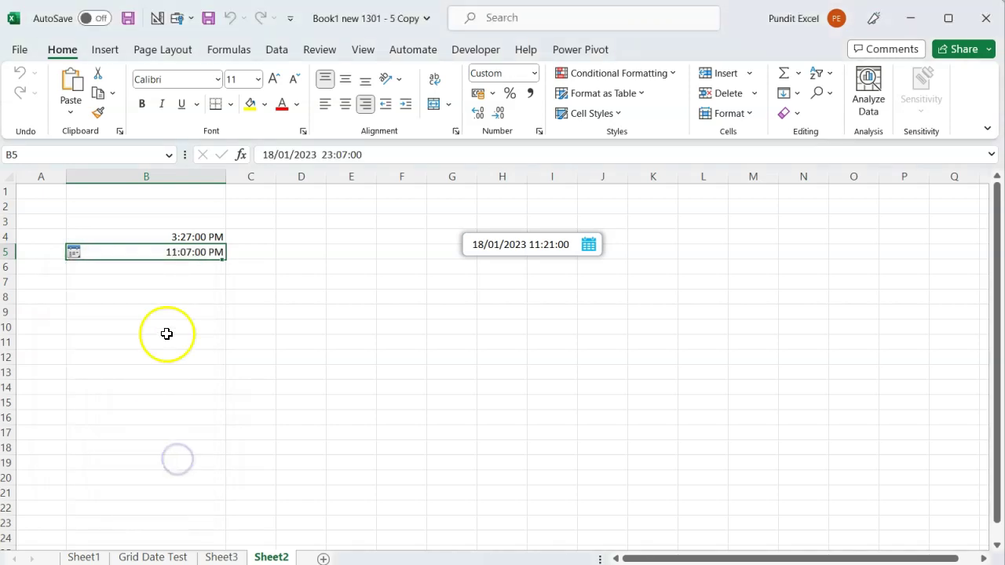
left_click_drag(224, 177, 150, 195)
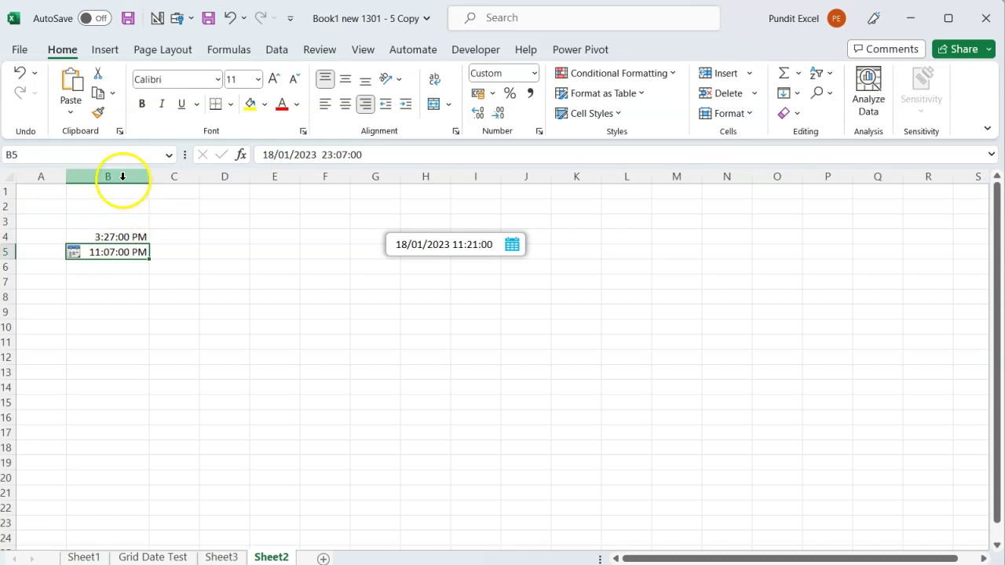
- Left-align column B and change the time in cell B4 to 08:27:00 with the in-cell picker
left_click(122, 176)
left_click(322, 104)
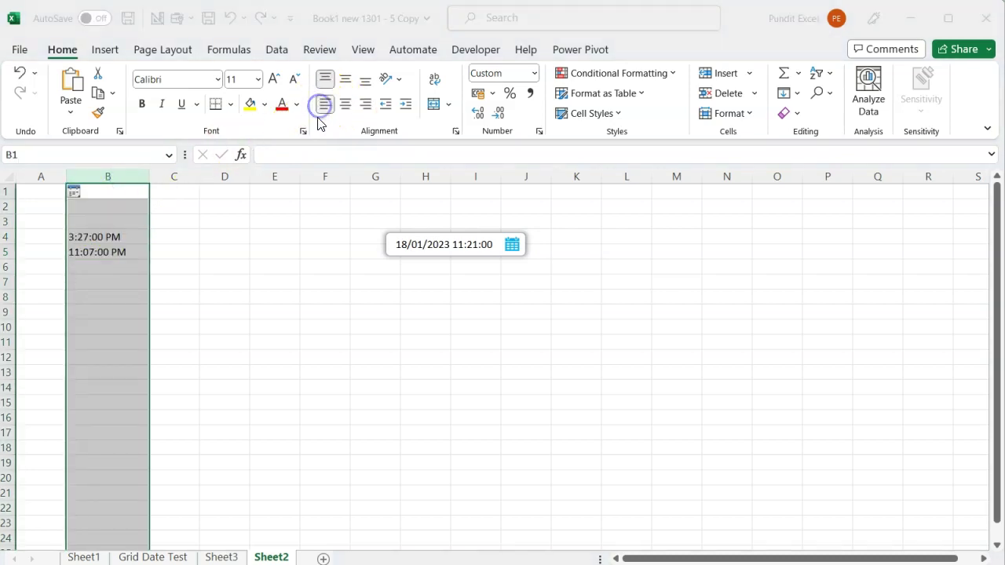
left_click(108, 237)
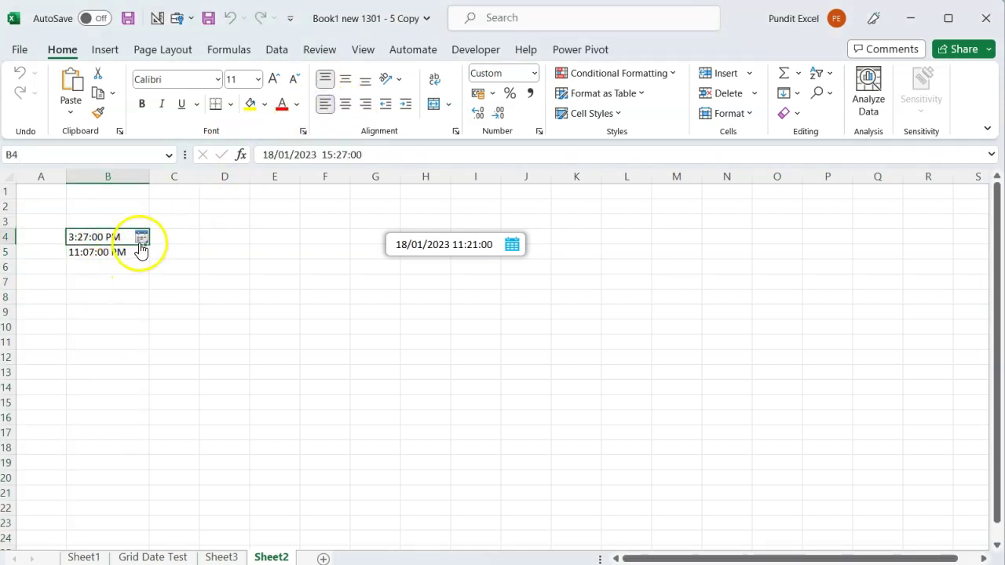
left_click(142, 238)
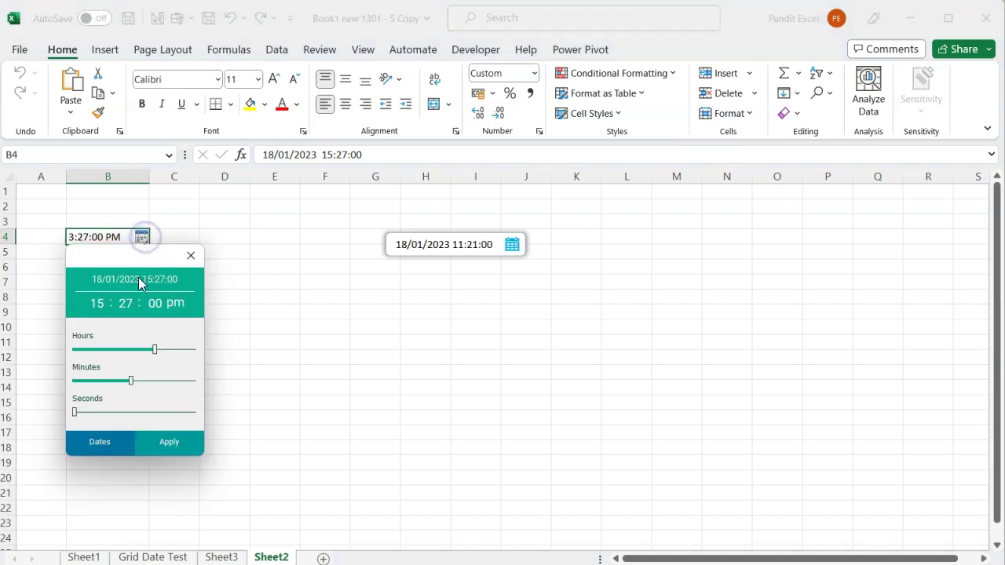
left_click_drag(123, 349, 117, 350)
left_click(167, 441)
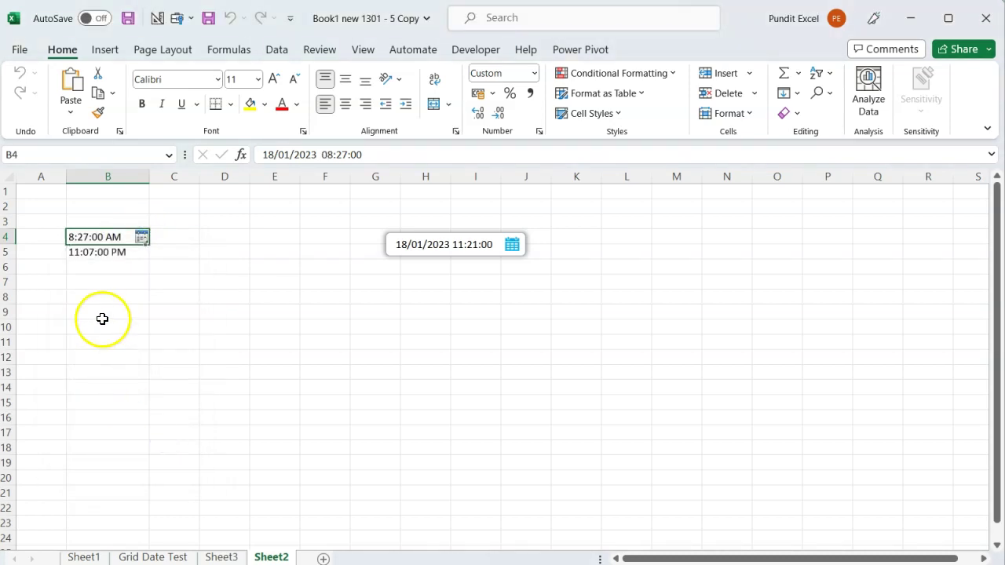
- Enter a time with an earlier hour in the empty cell B6 using the in-cell picker
left_click(109, 267)
left_click(141, 268)
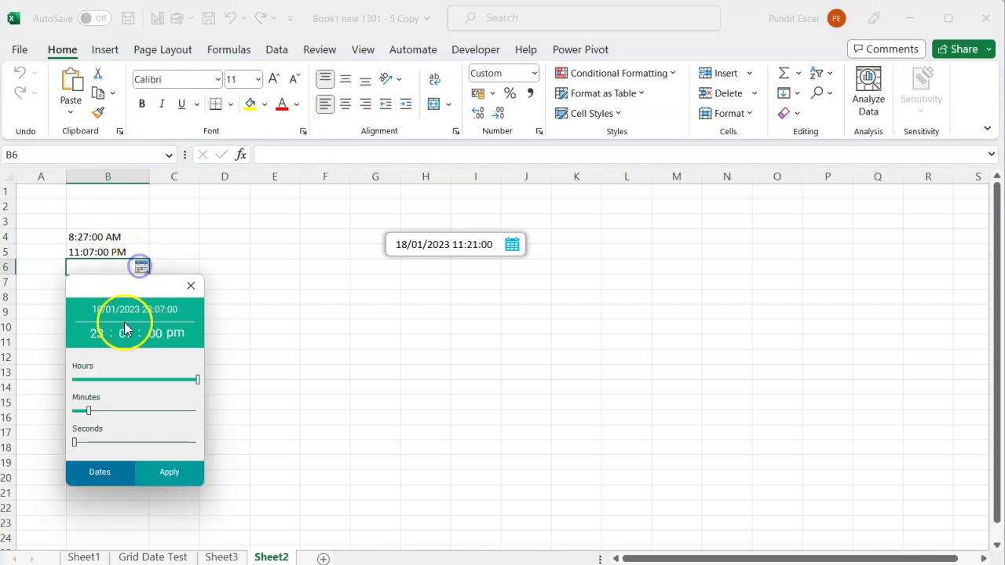
left_click(113, 380)
left_click(167, 472)
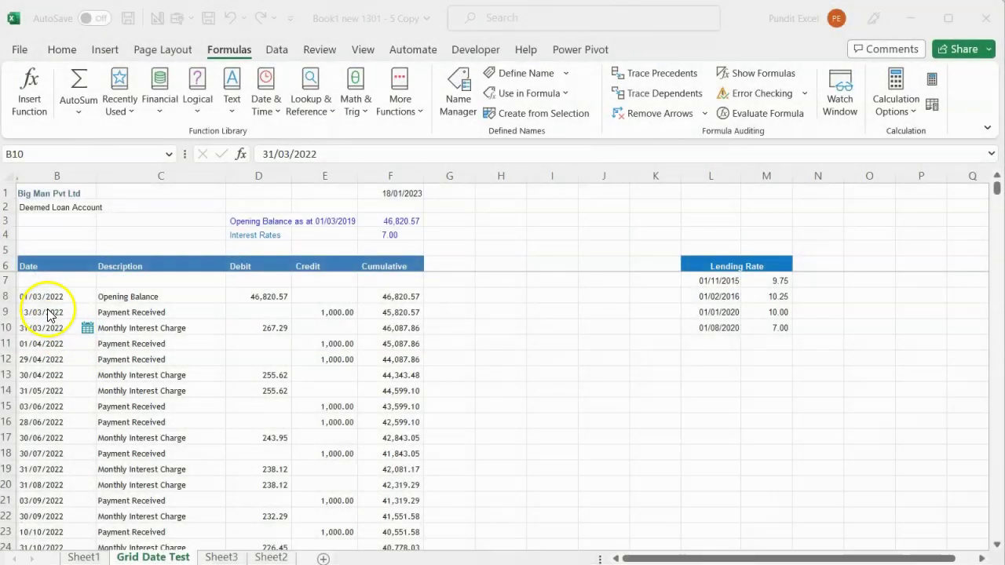
- Change the Opening Balance date in cell B8 of the Grid Date Test sheet to 02/03/2022 with the in-cell picker
left_click(48, 309)
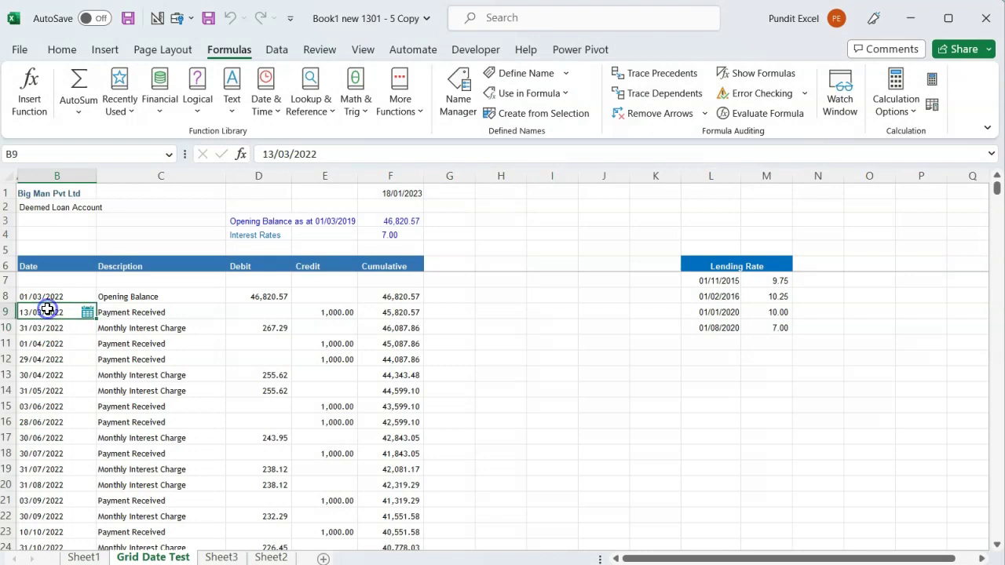
left_click(55, 296)
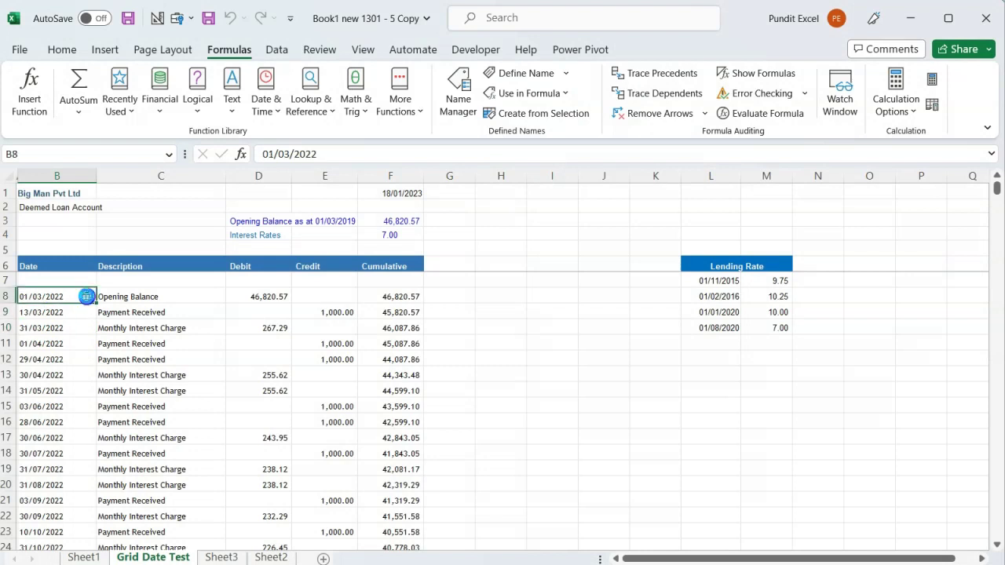
left_click(86, 296)
left_click(68, 384)
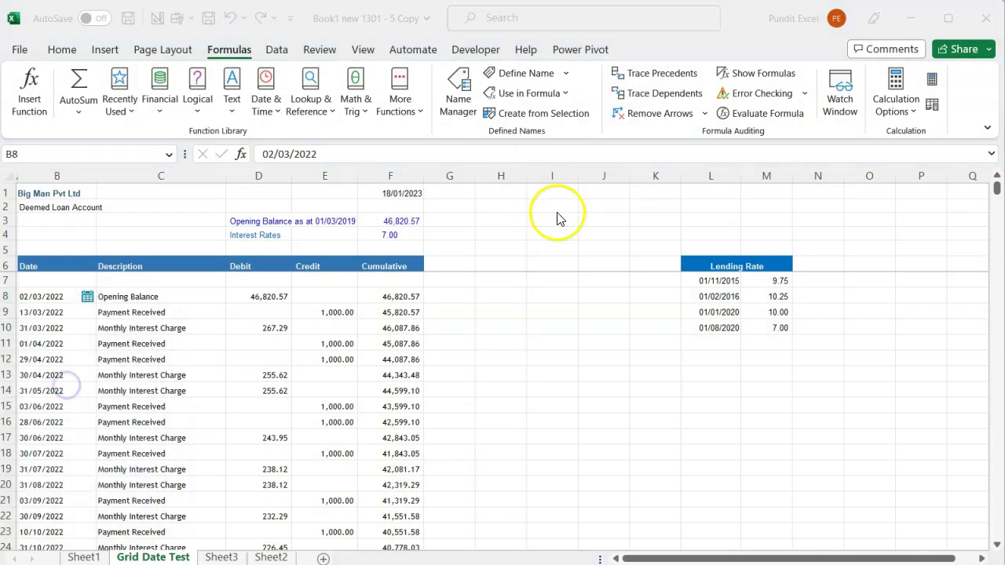
- Check the picker icon on lending rate date L8, the =TODAY() cell F1, the date range B9:B15 and blank cell H8
left_click(705, 292)
left_click(707, 294)
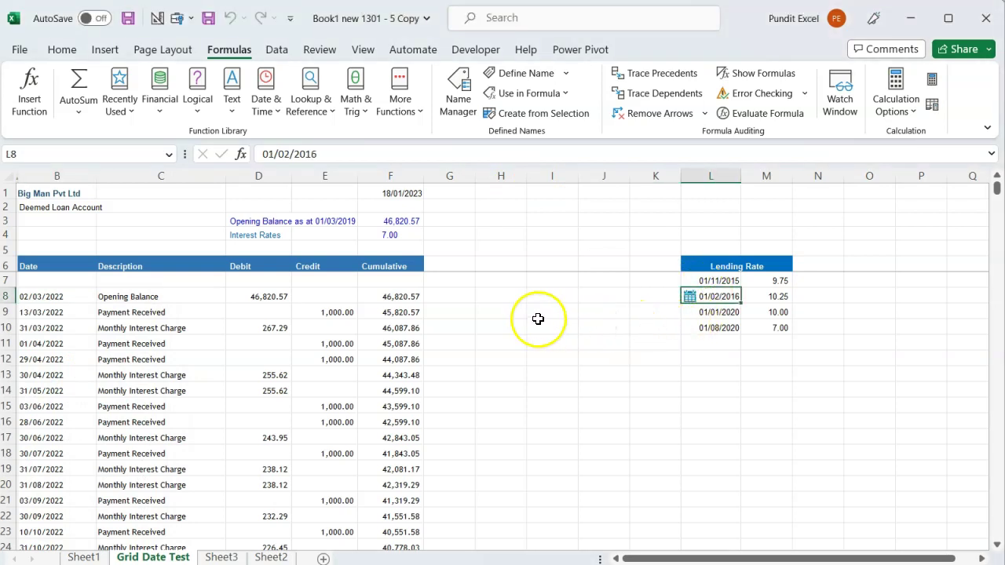
left_click(405, 193)
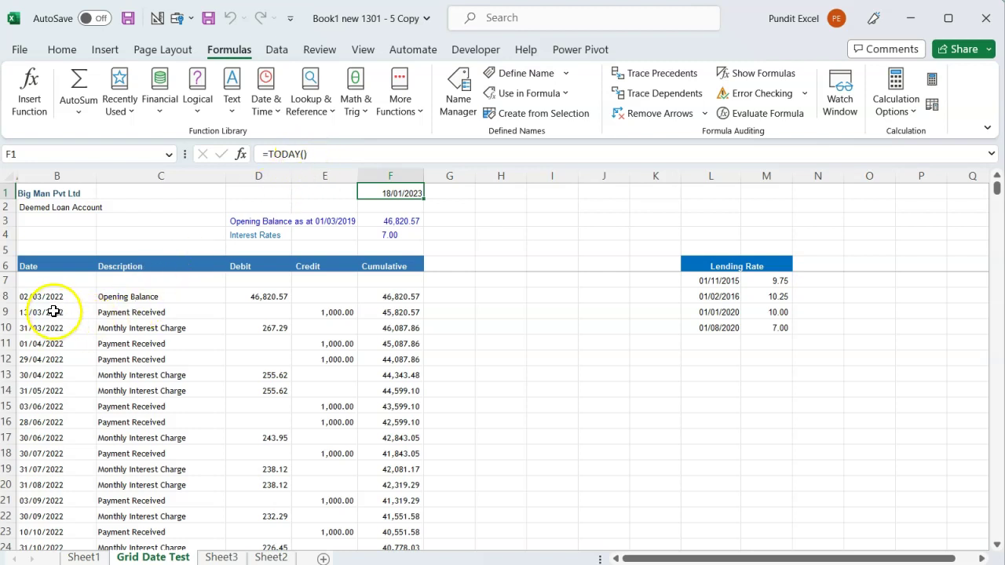
left_click_drag(58, 312, 47, 403)
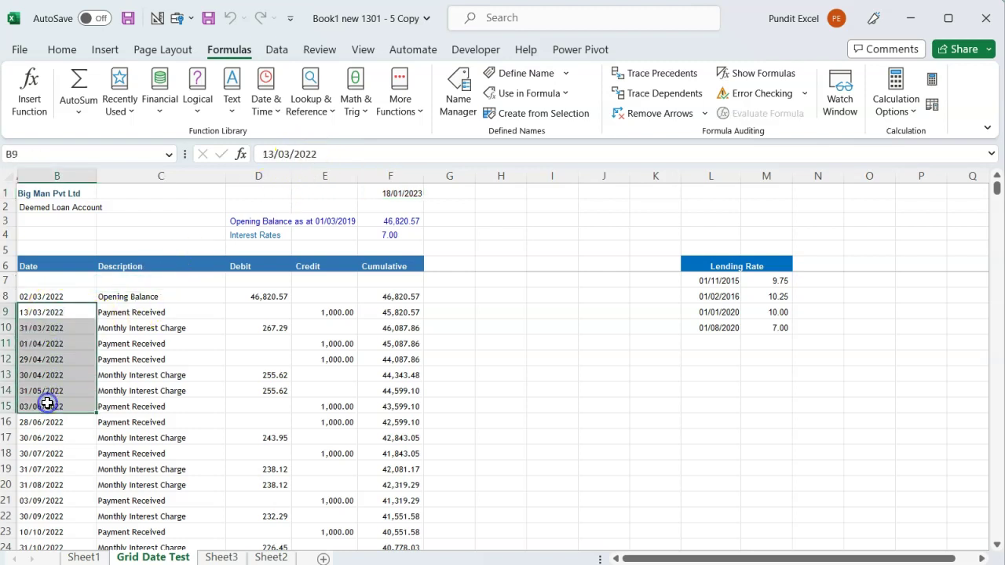
left_click(488, 292)
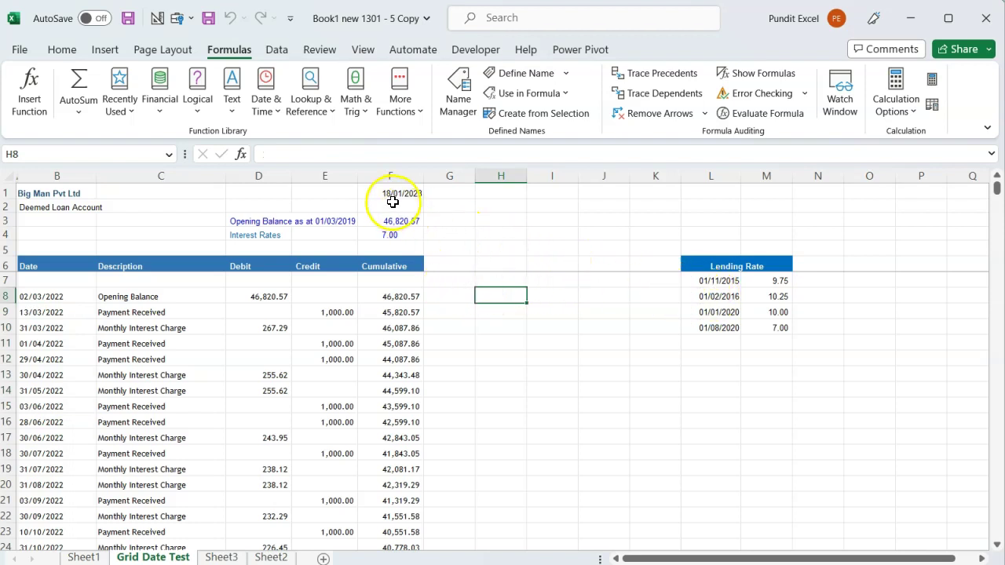
- Change the Lending Rate date in cell L9 to 02/01/2020 with the in-cell picker
left_click(722, 296)
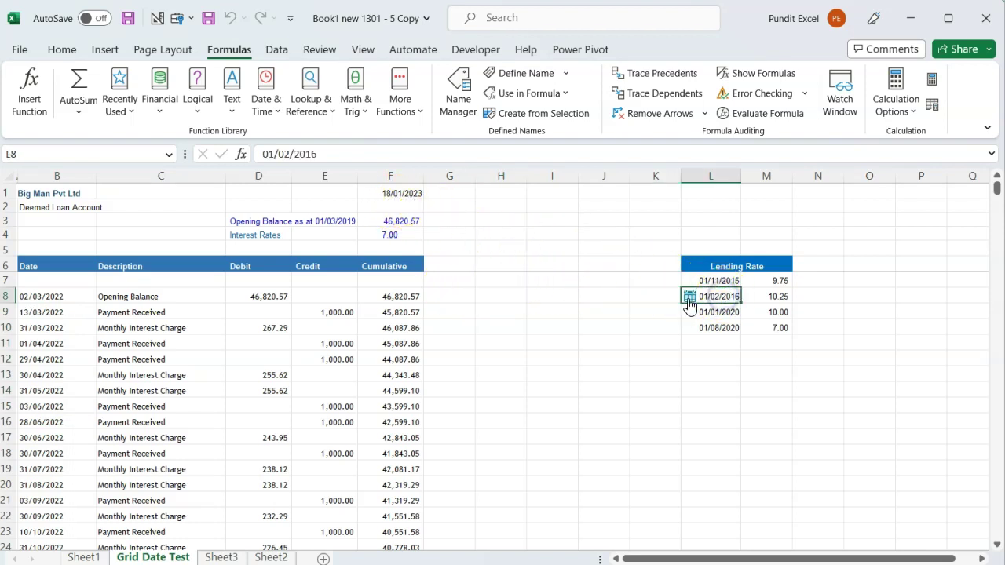
left_click(716, 312)
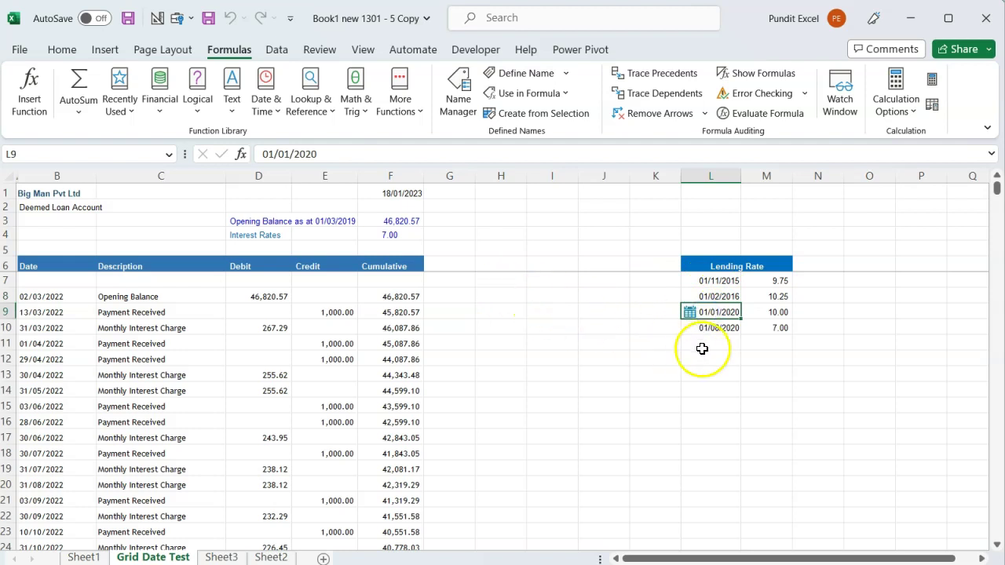
left_click(690, 311)
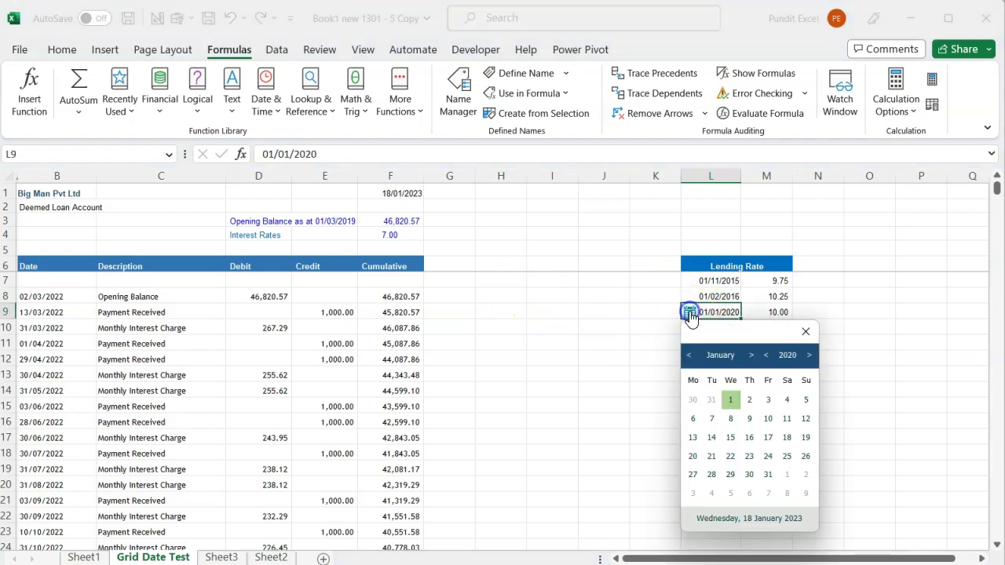
left_click(750, 401)
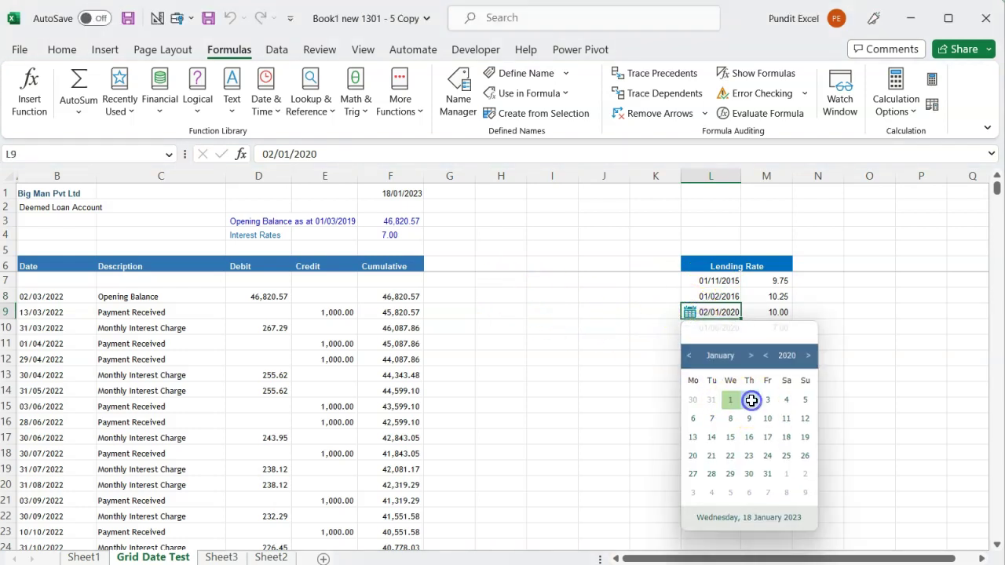
- Check formula cell F1, and set the IgnoreFormulars argument of DatePicker.FindDateRange to False in ThisWorkbook's SheetSelectionChange event
left_click(385, 192)
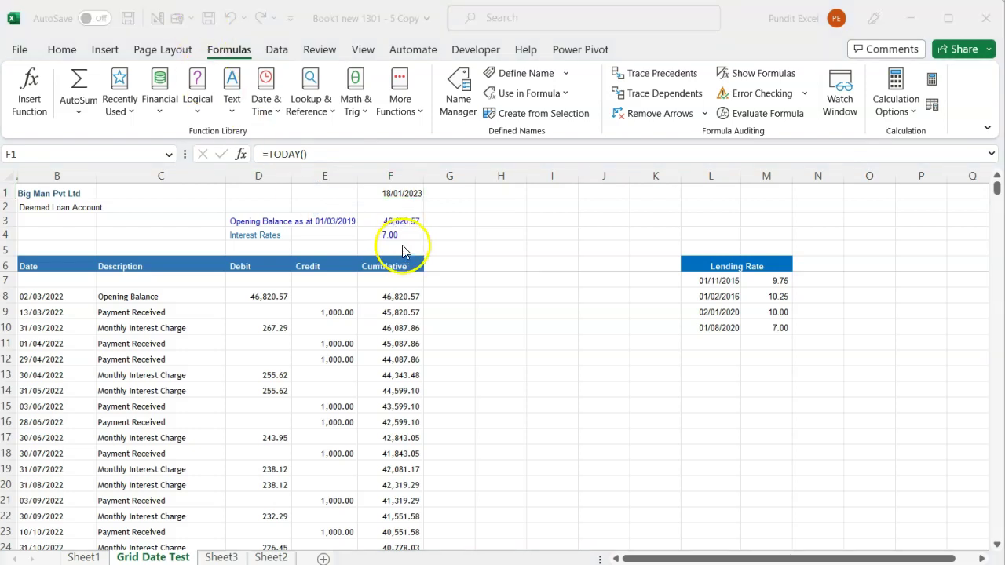
left_click(405, 198)
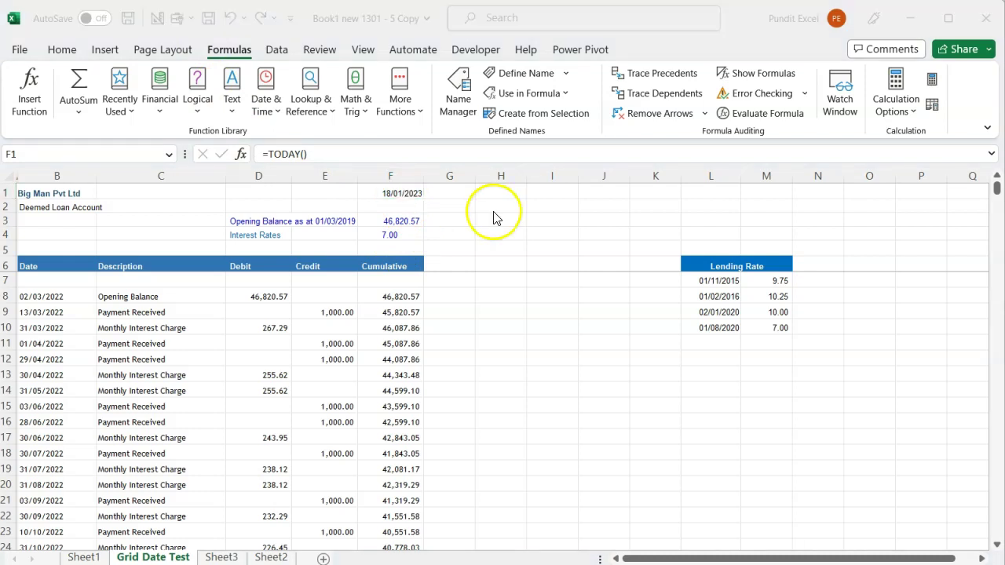
left_click(158, 559)
right_click(167, 559)
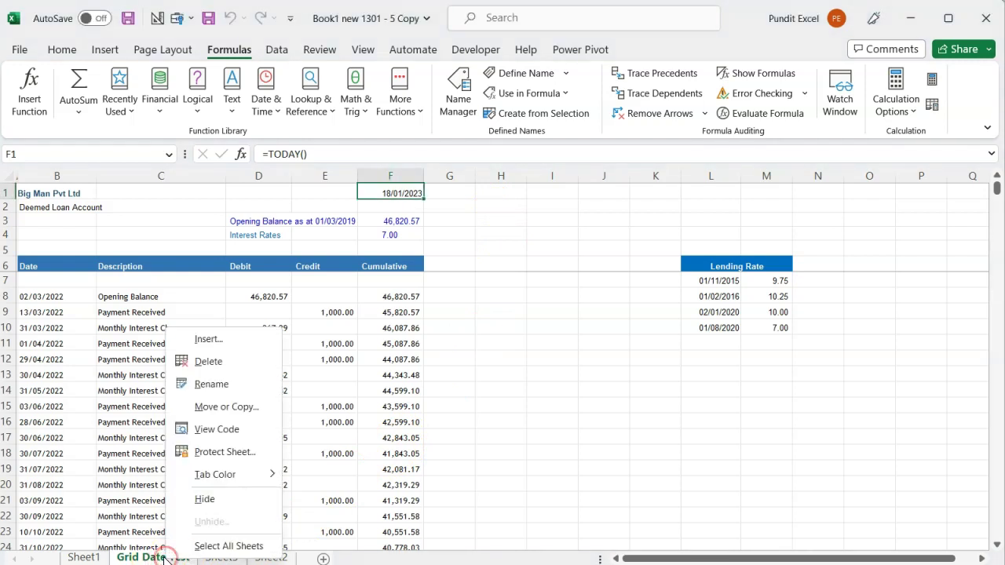
left_click(220, 429)
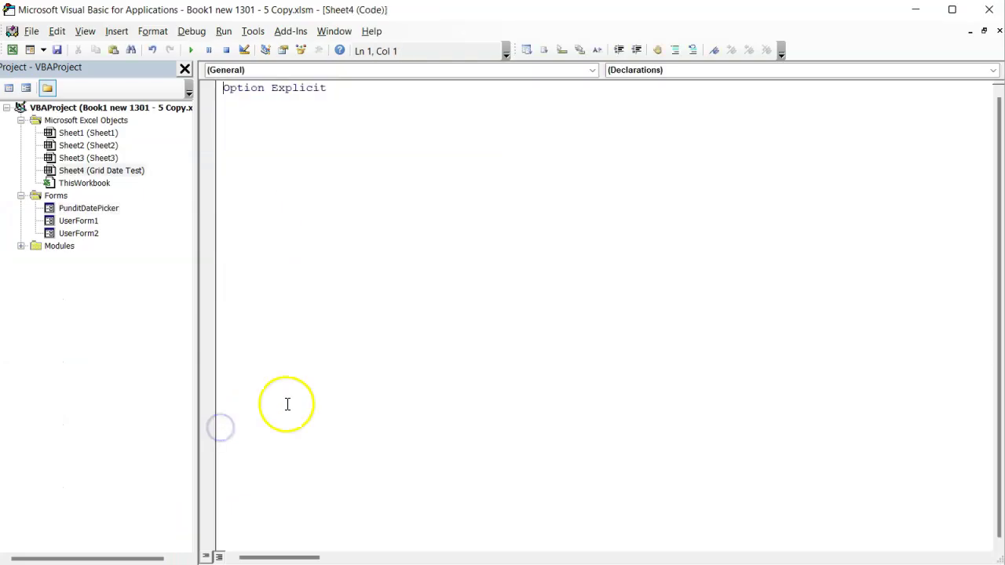
left_click(112, 186)
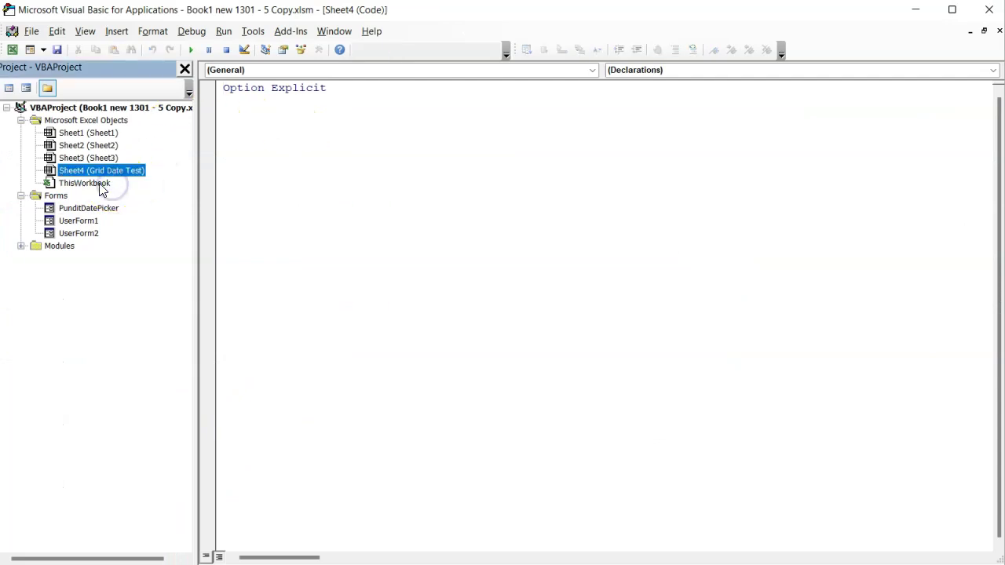
double_click(100, 186)
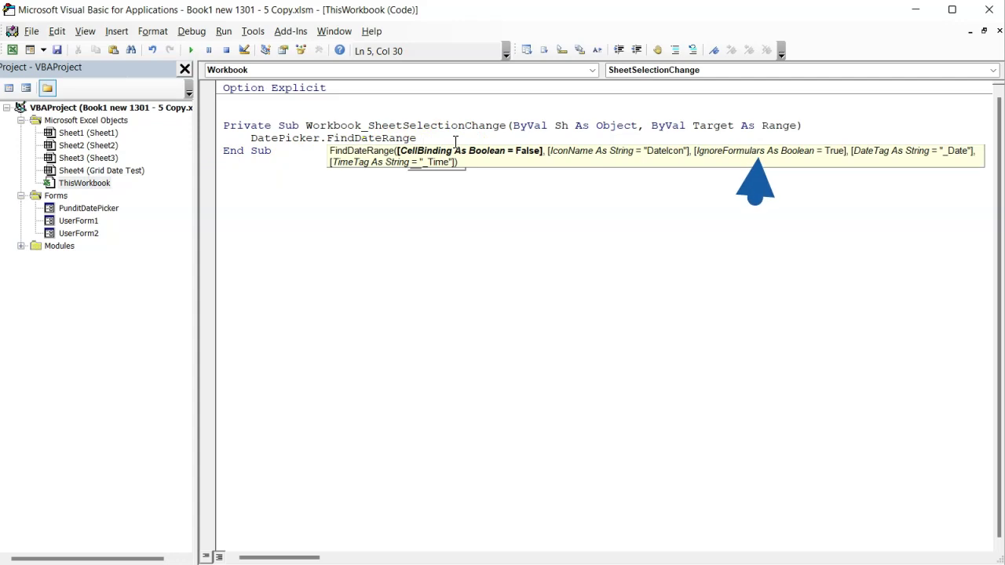
type(",,")
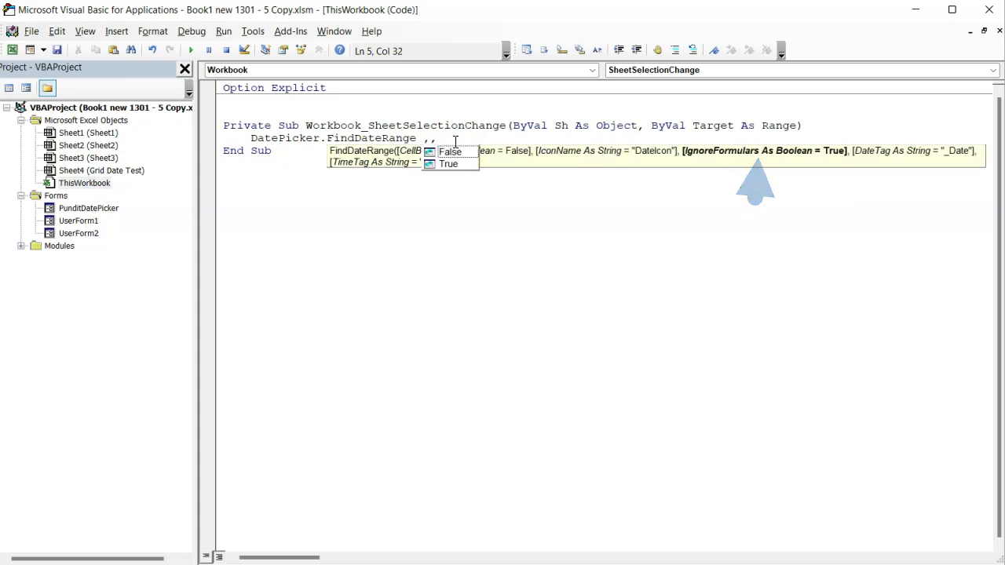
key("Tab")
key("Down")
key("Down")
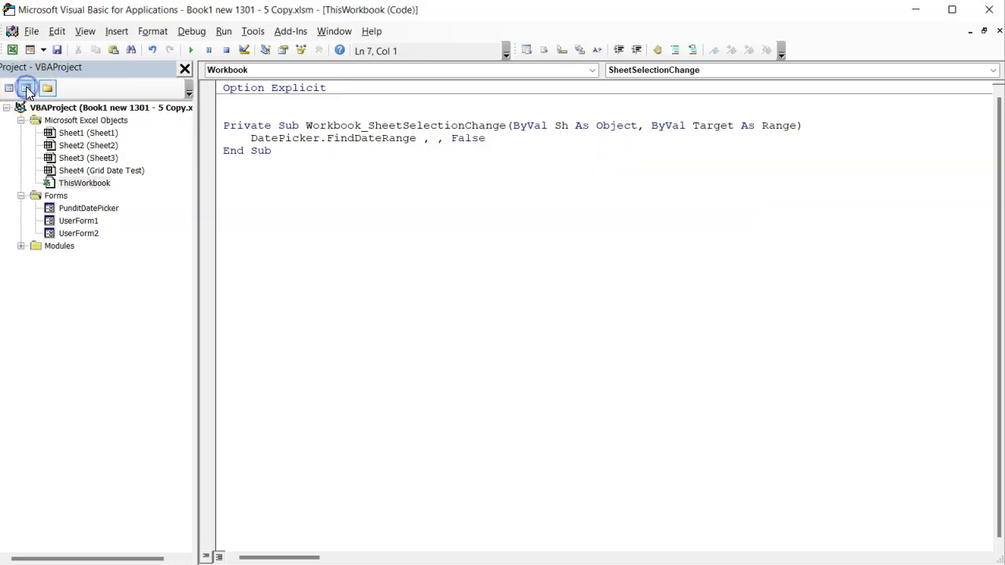
- Return to the Grid Date Test sheet and test the picker icon on the =TODAY() cell F1 and lending rate date L8
left_click(27, 90)
left_click(535, 258)
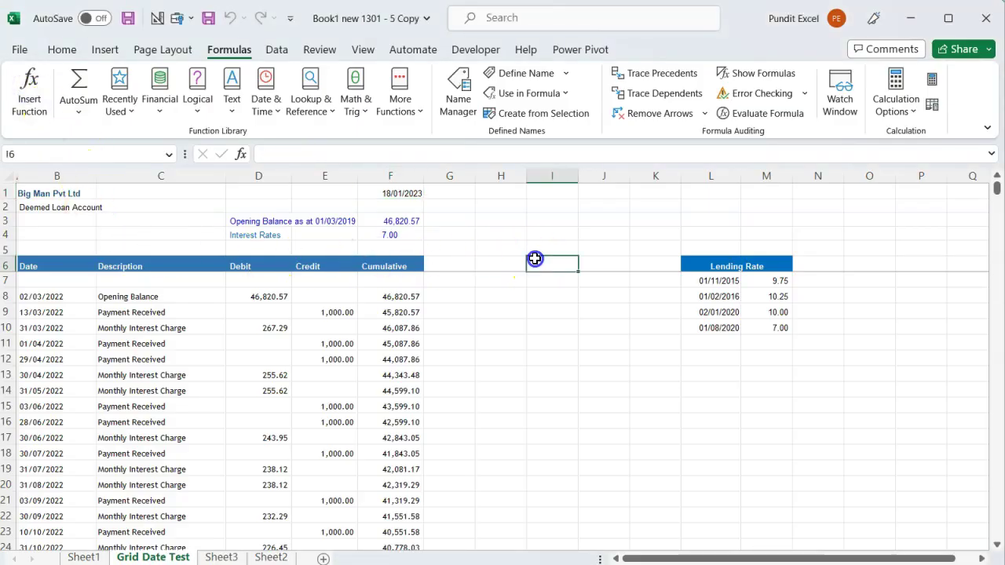
left_click(369, 192)
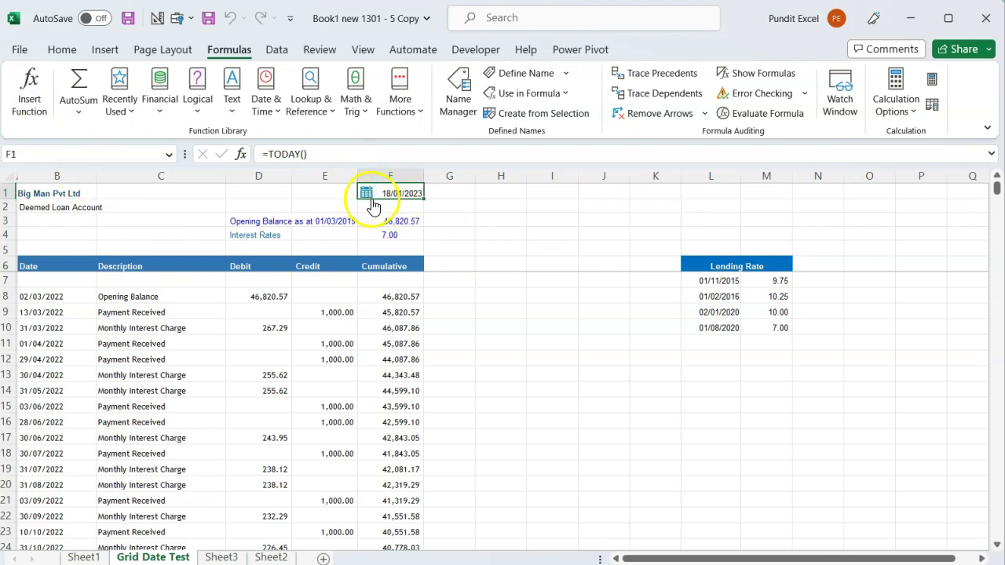
left_click(719, 297)
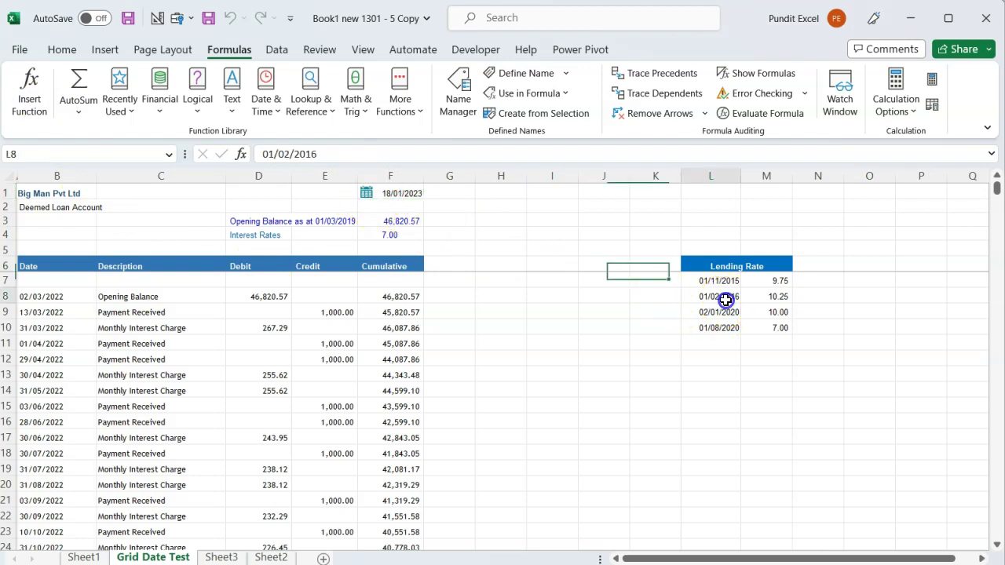
left_click(385, 194)
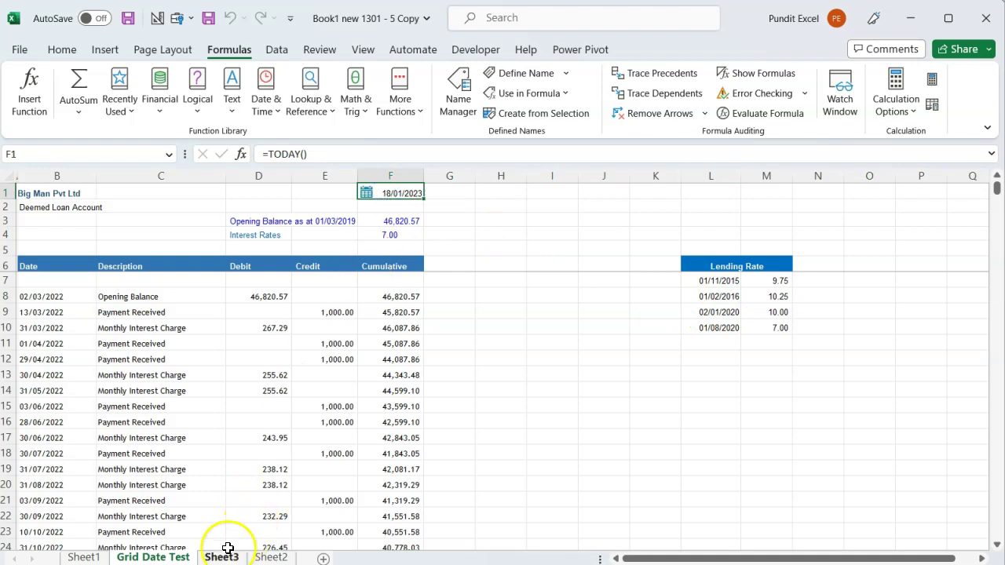
- Remove the ", , False" arguments from the DatePicker.FindDateRange call in the ThisWorkbook code
right_click(157, 556)
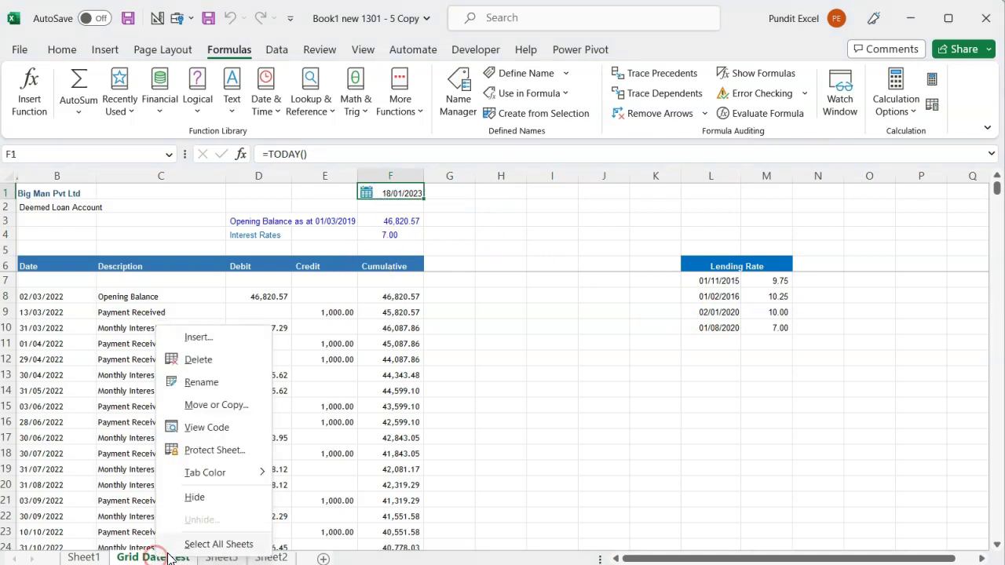
left_click(221, 428)
double_click(81, 184)
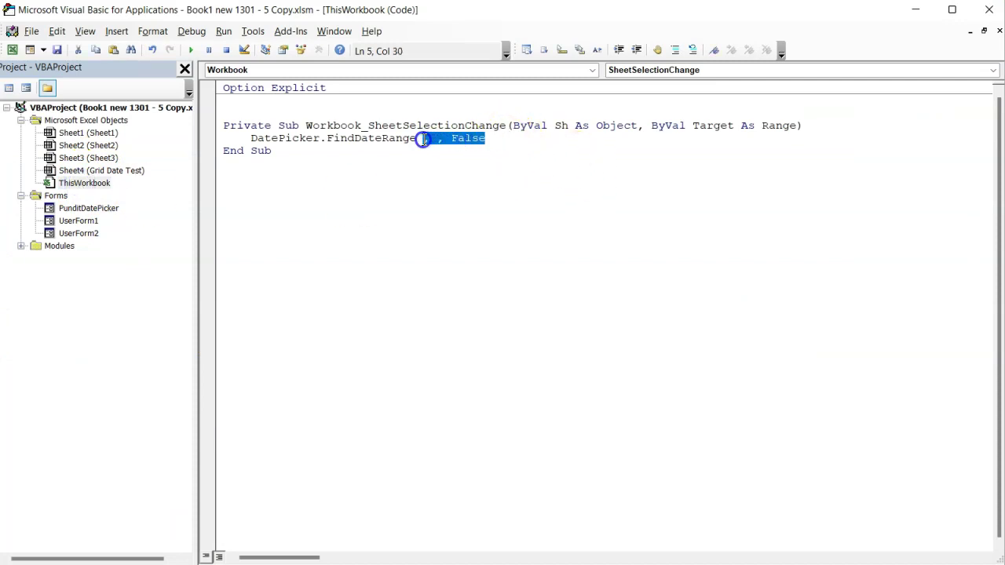
key("Delete")
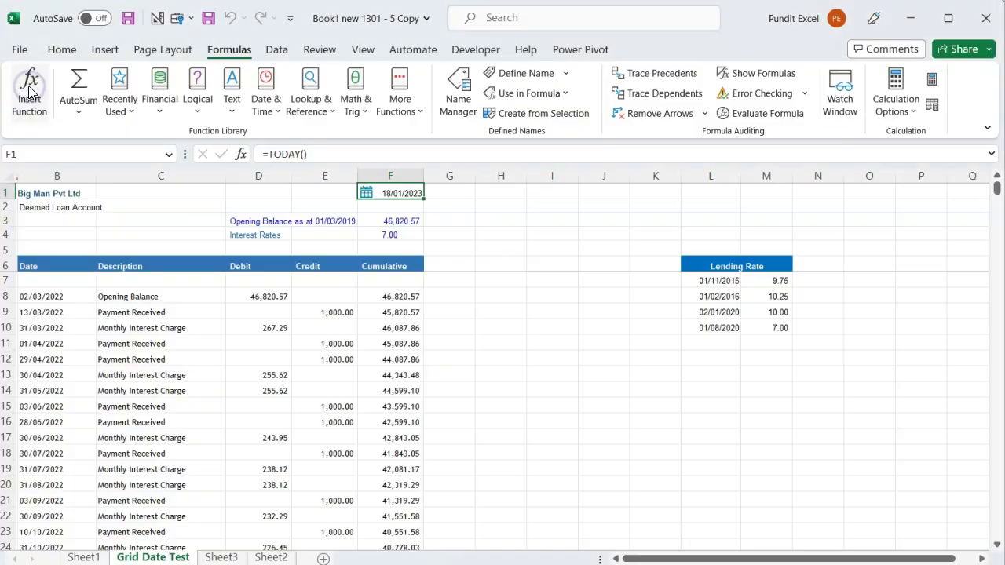
- Return to the worksheet and recheck the picker icon on the =TODAY() cell F1 and lending rate date L9
left_click(26, 88)
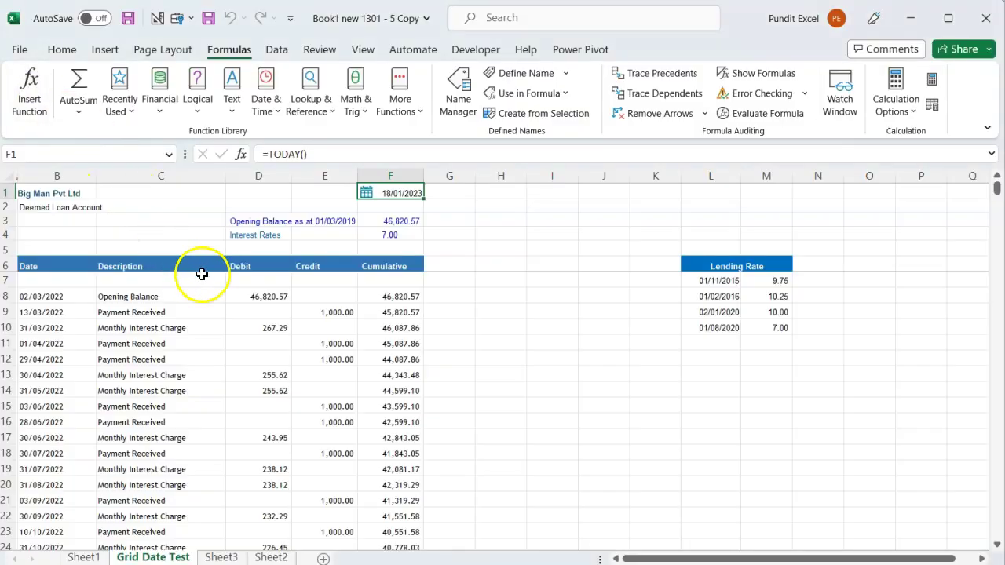
left_click(503, 250)
left_click(364, 194)
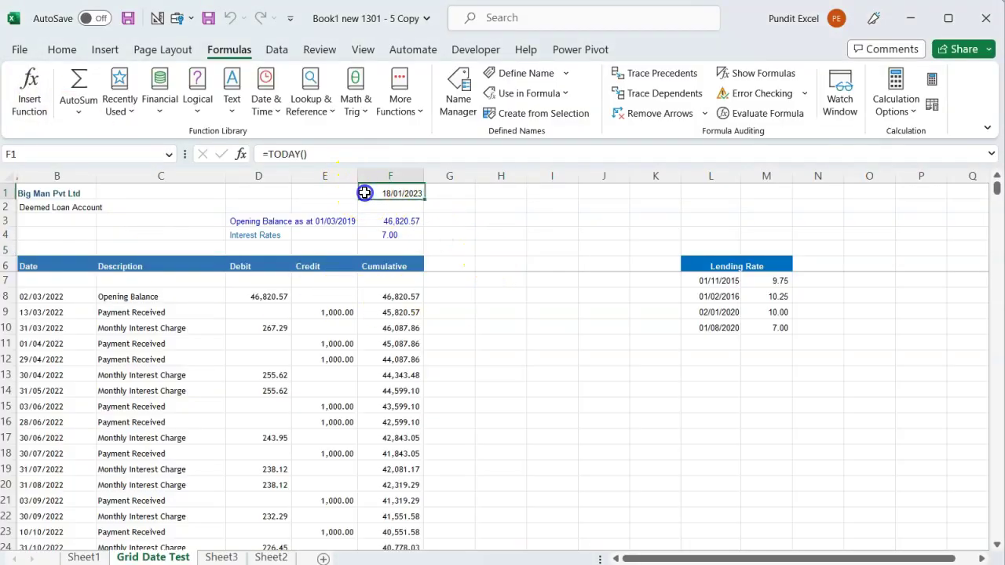
left_click(708, 312)
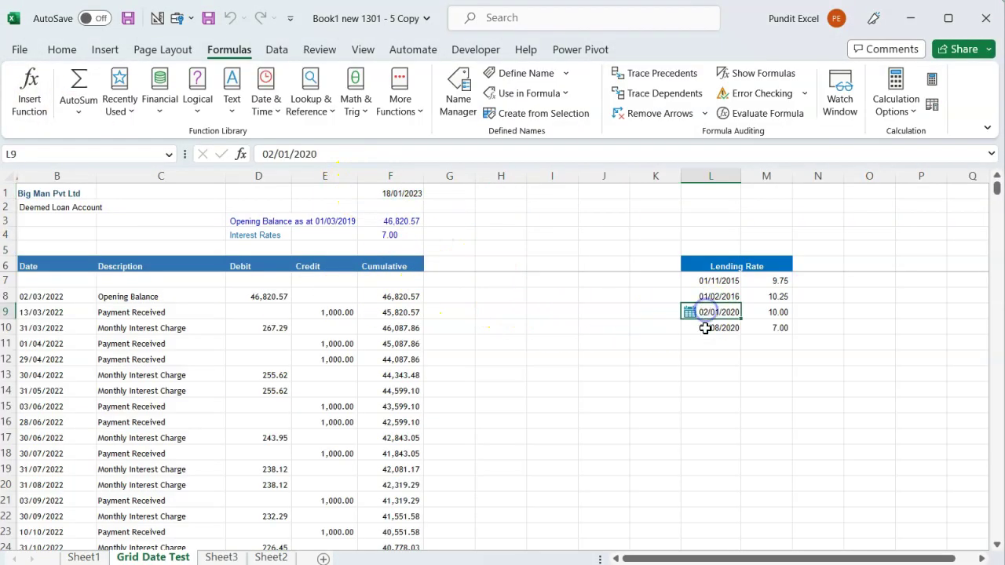